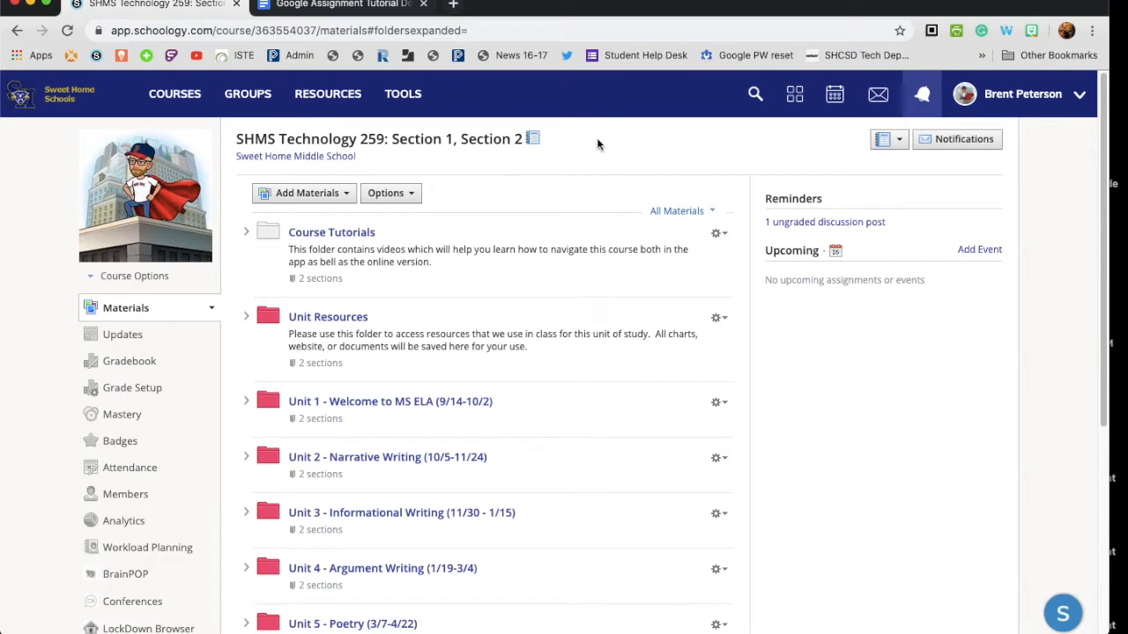
- View the Google Assignment Tutorial Doc in Google Docs, then return to the Schoology course materials
{"action": "left_click", "coordinate": [348, 7]}
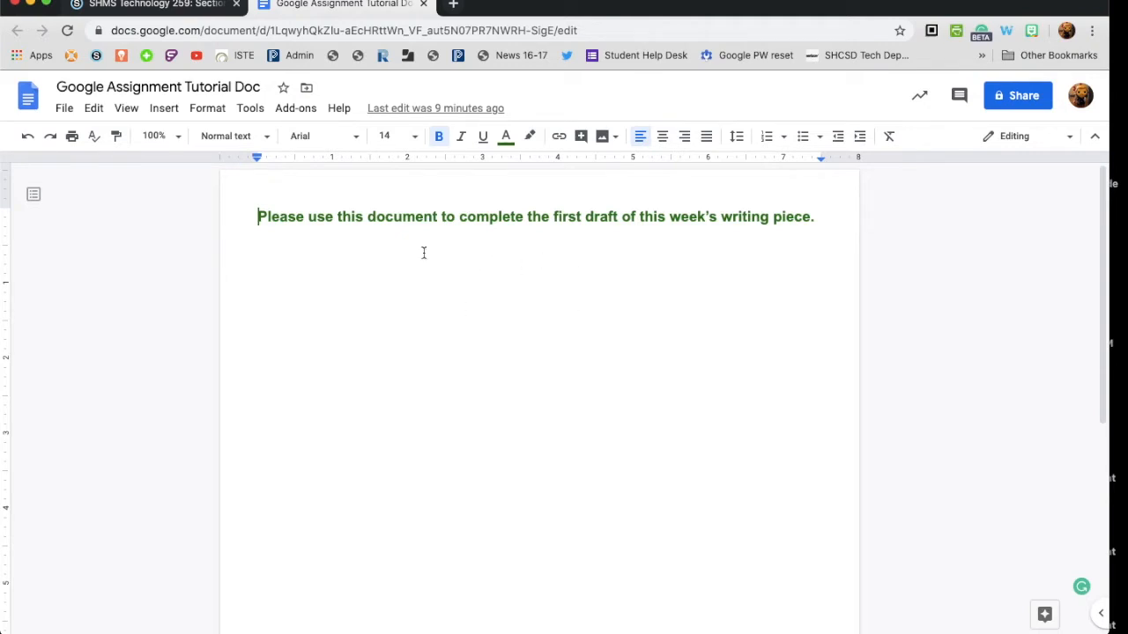
{"action": "left_click", "coordinate": [126, 108]}
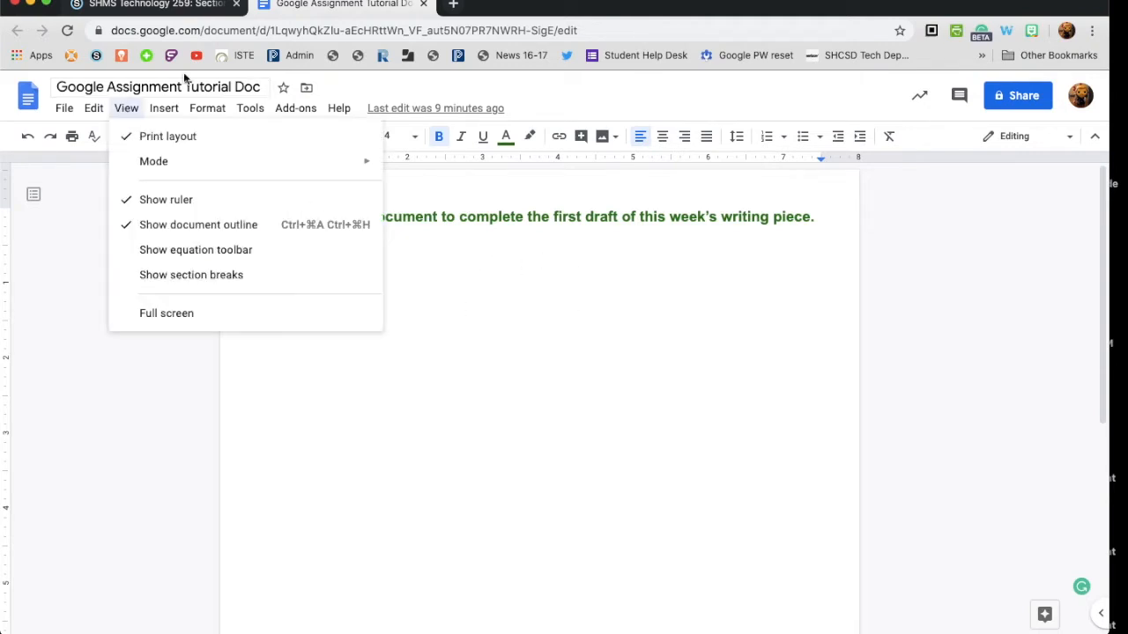
{"action": "left_click", "coordinate": [912, 273]}
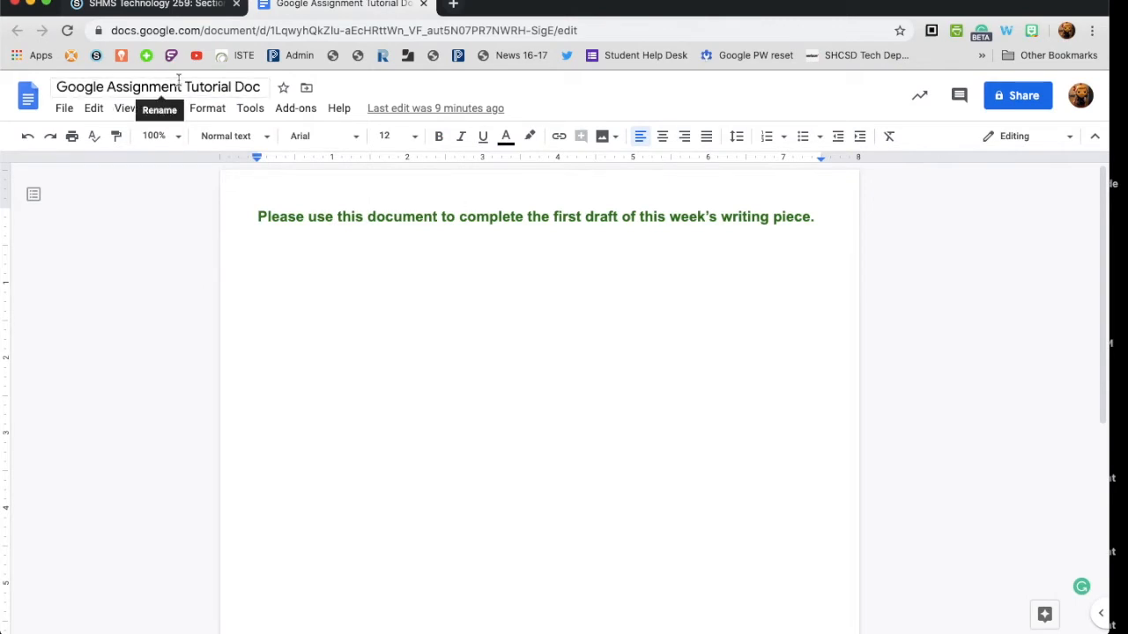
{"action": "left_click", "coordinate": [175, 7]}
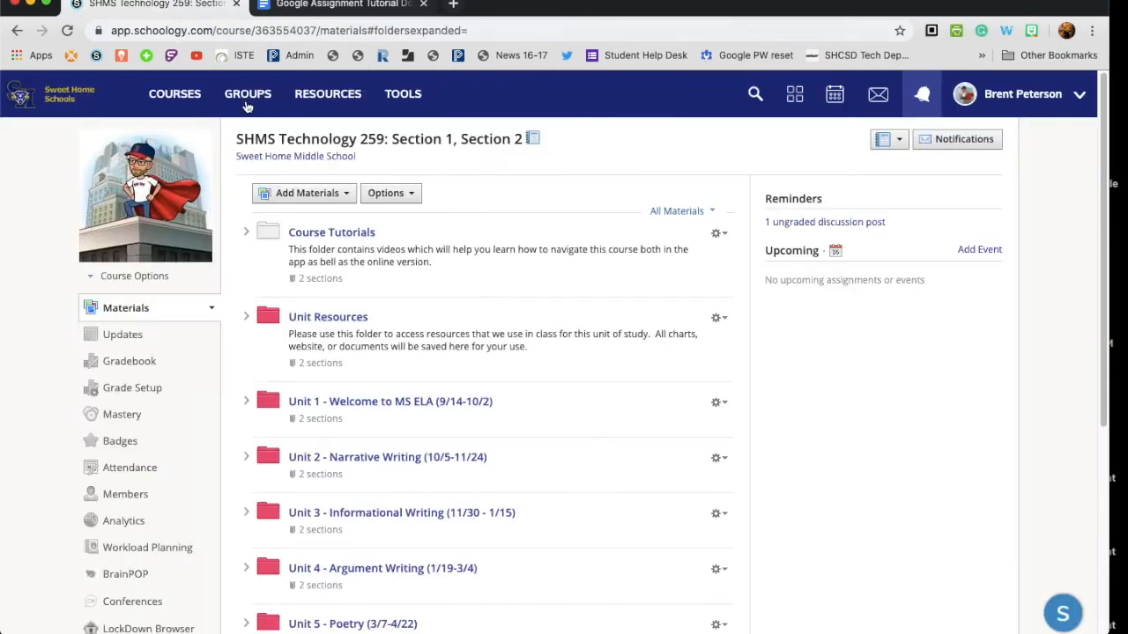
- Start a new assignment in the SHMS Technology 259 course materials and name it "Google Doc Demo"
{"action": "left_click", "coordinate": [332, 195]}
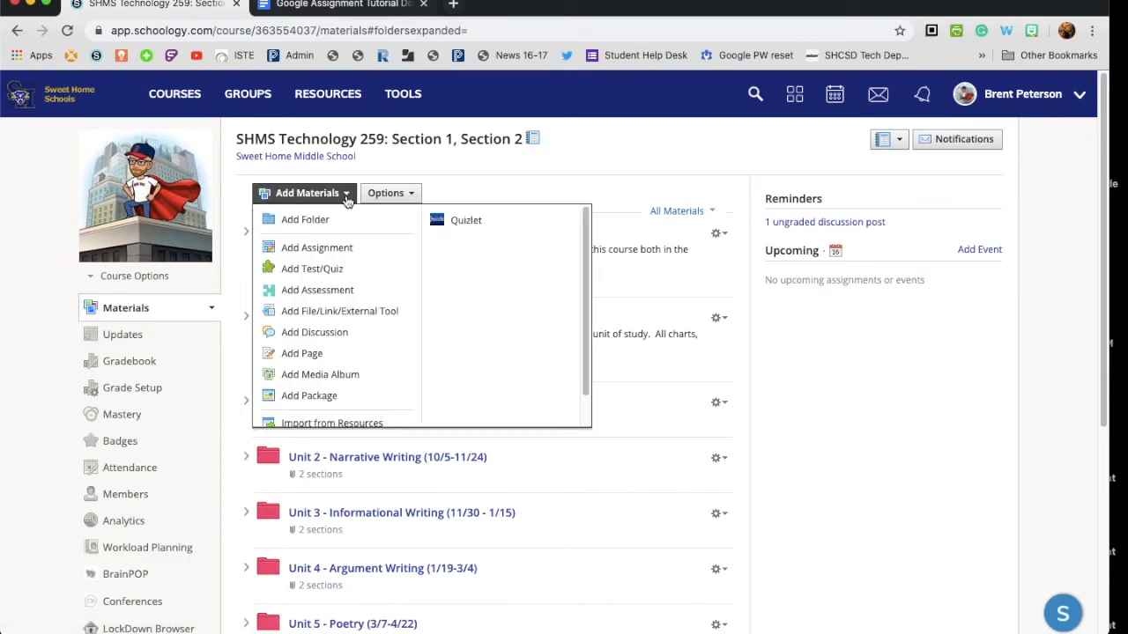
{"action": "left_click", "coordinate": [302, 248]}
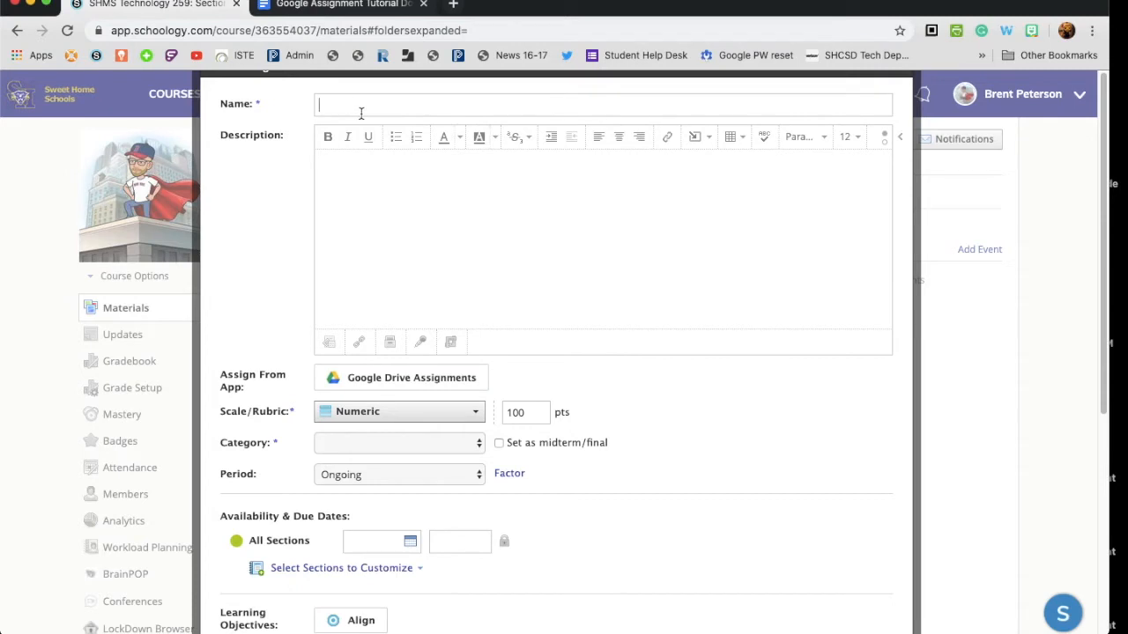
{"action": "type", "text": "Google Doc Demo"}
{"action": "left_click", "coordinate": [372, 194]}
- Attach "Google Assignment Tutorial Doc" to the assignment from Google Drive Assignments
{"action": "left_click", "coordinate": [413, 385]}
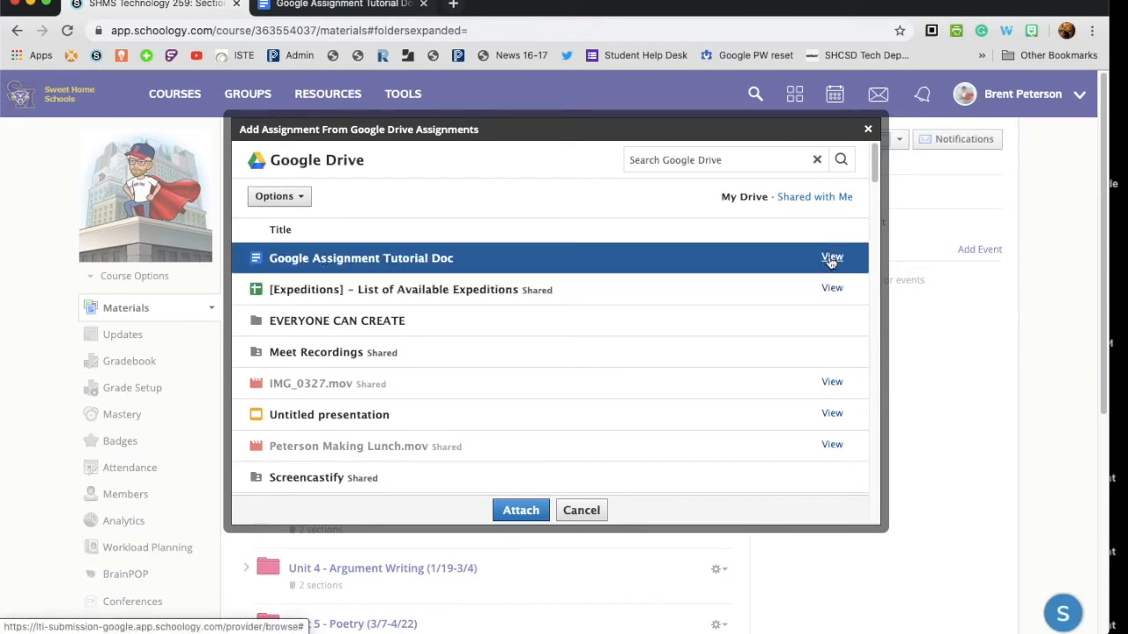
{"action": "scroll", "coordinate": [481, 246], "scroll_direction": "down", "scroll_amount": 1}
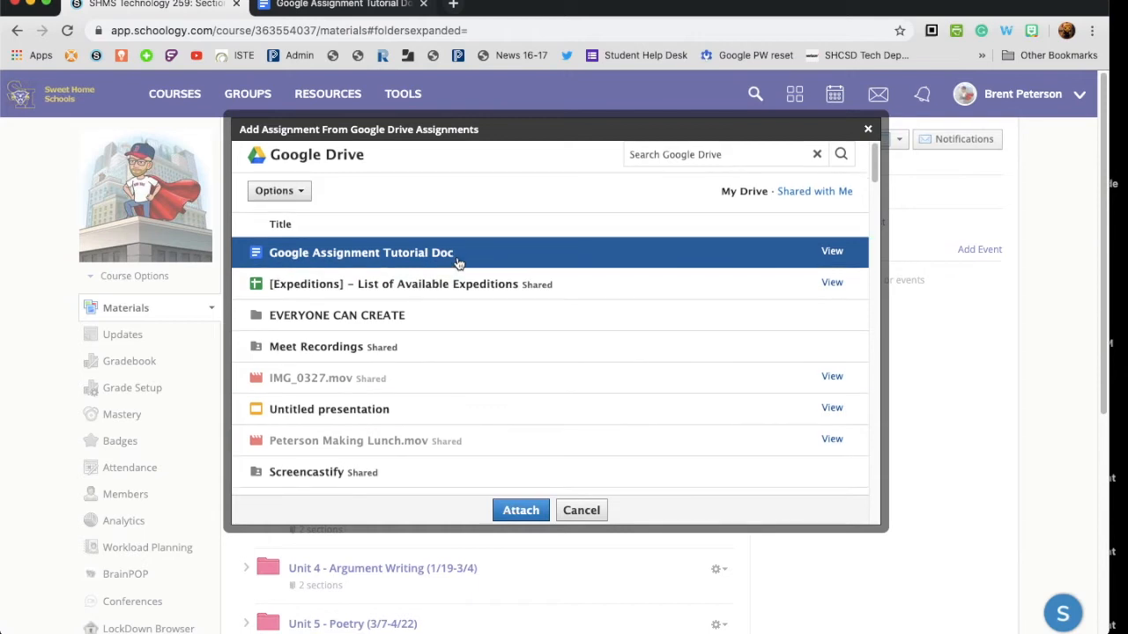
{"action": "left_click", "coordinate": [521, 510]}
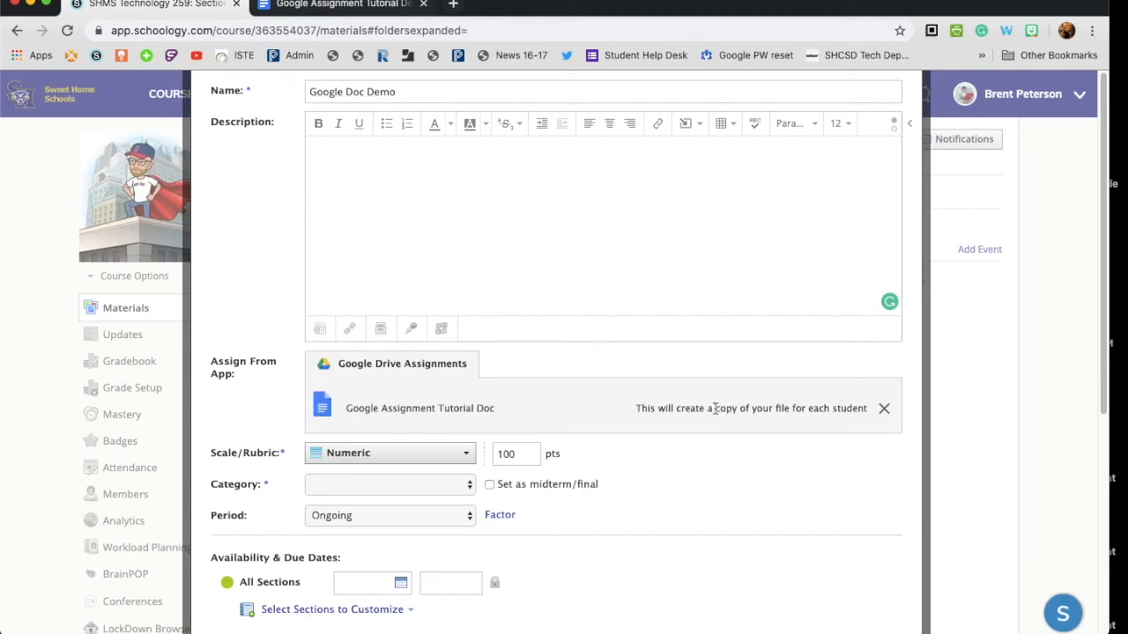
- Set the assignment's category to (Ungraded) and its scale/rubric to the Google Doc rubric
{"action": "left_click", "coordinate": [414, 484]}
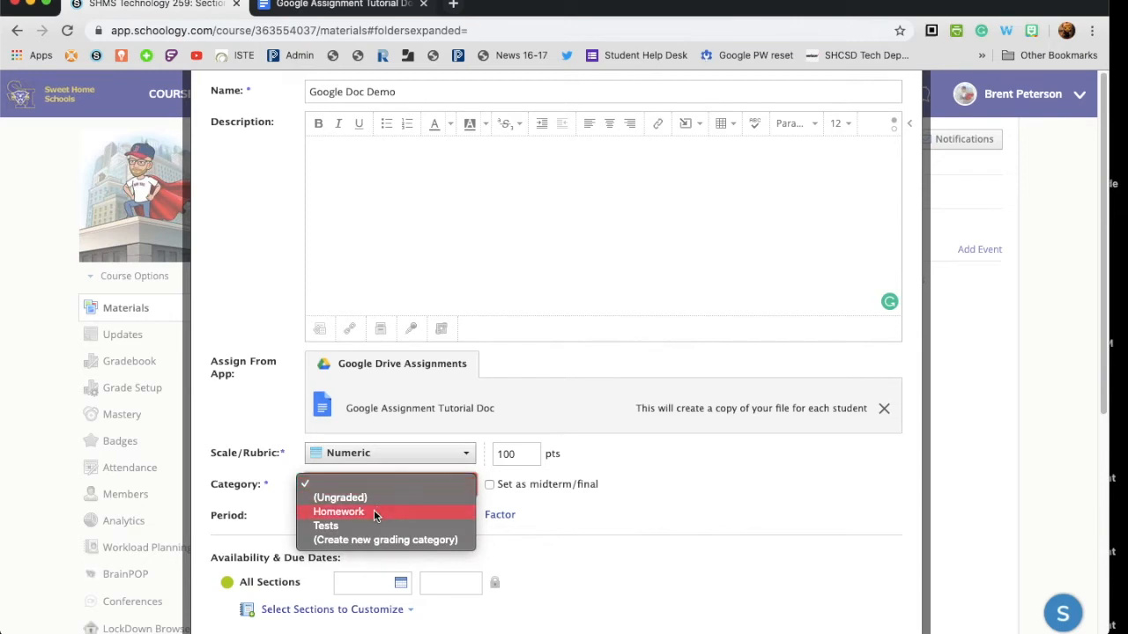
{"action": "left_click", "coordinate": [369, 498]}
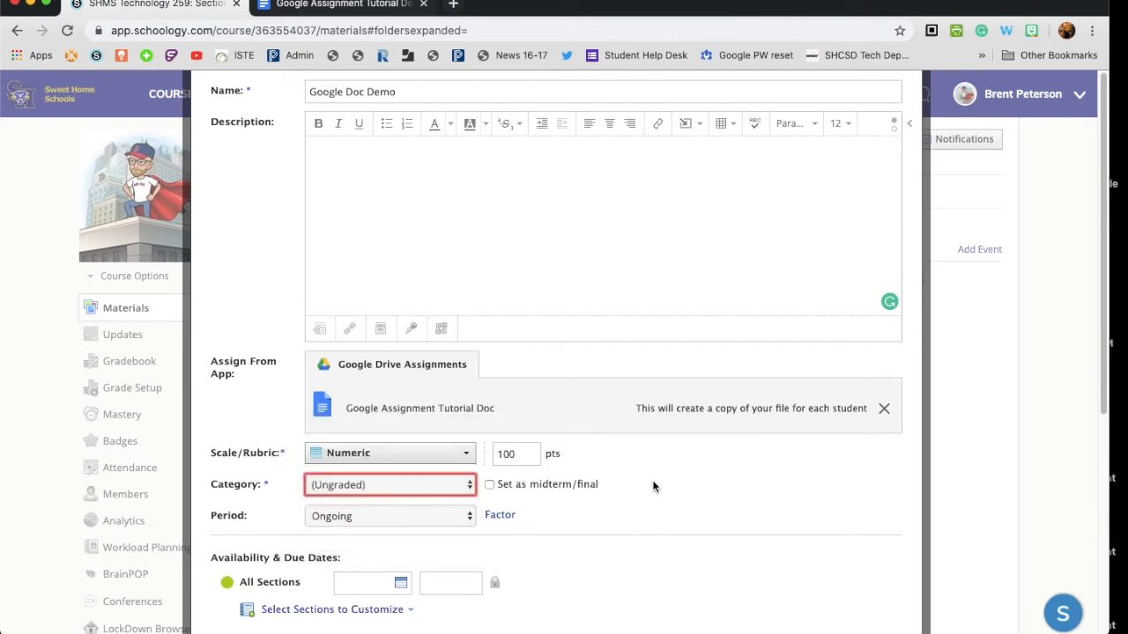
{"action": "scroll", "coordinate": [653, 487], "scroll_direction": "down", "scroll_amount": 1}
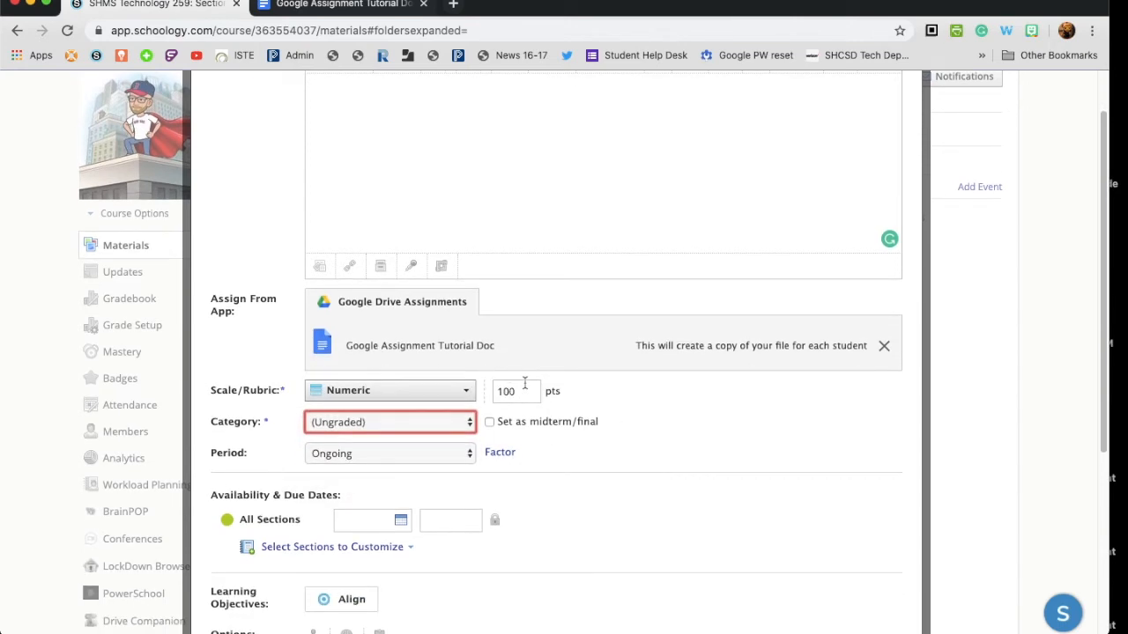
{"action": "left_click", "coordinate": [445, 393]}
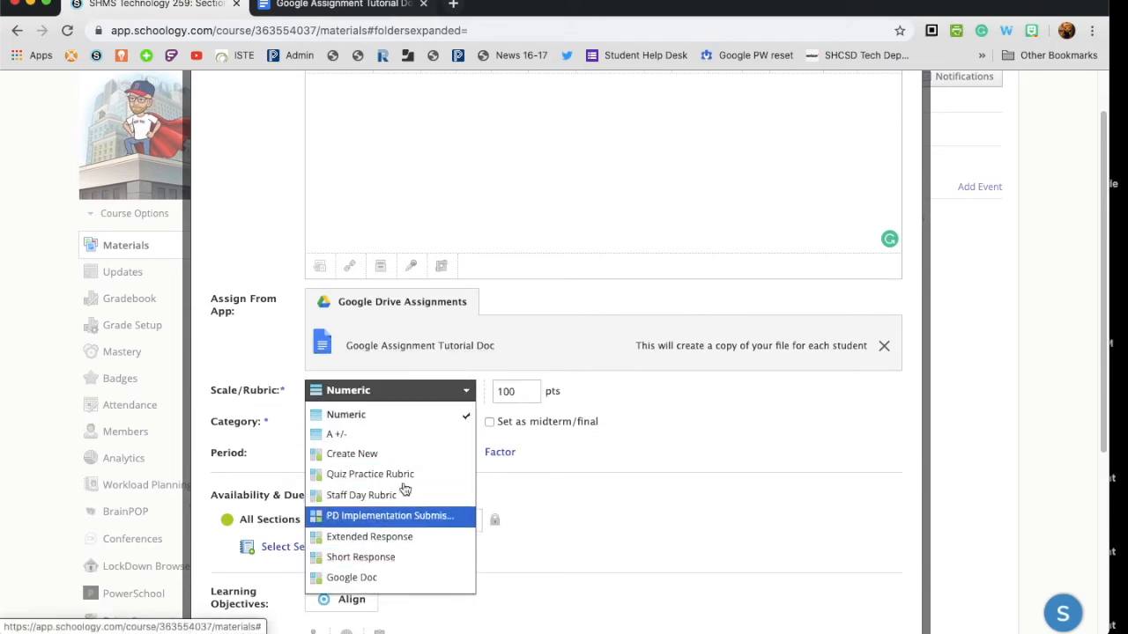
{"action": "left_click", "coordinate": [393, 578]}
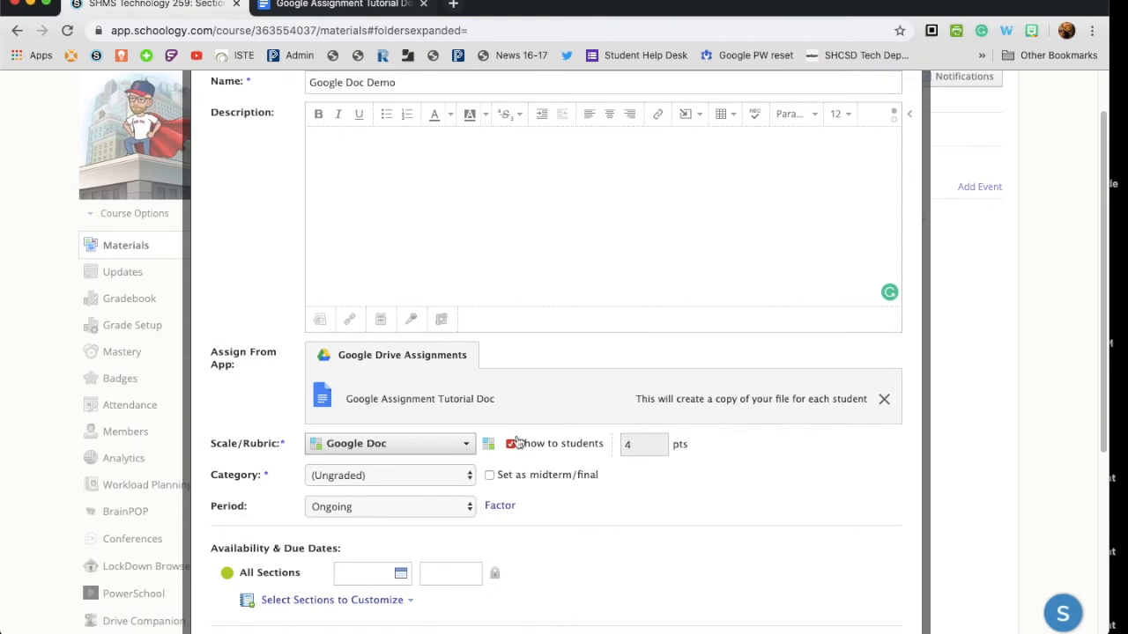
- Check the Google Doc rubric's criteria without saving changes, and create the assignment
{"action": "left_click", "coordinate": [488, 444]}
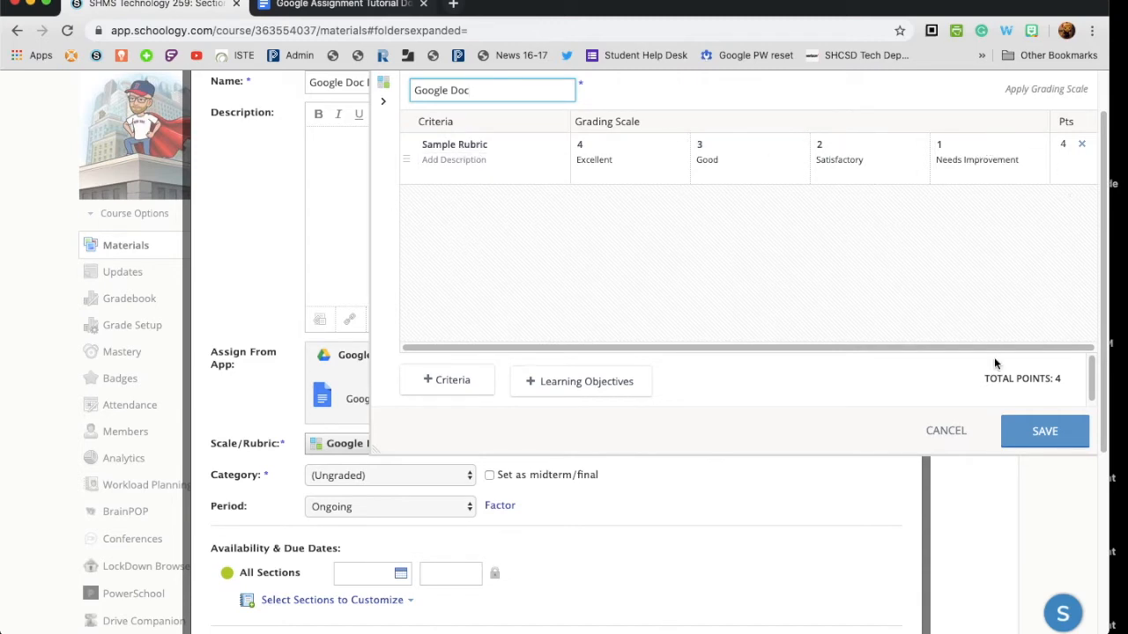
{"action": "left_click", "coordinate": [948, 430]}
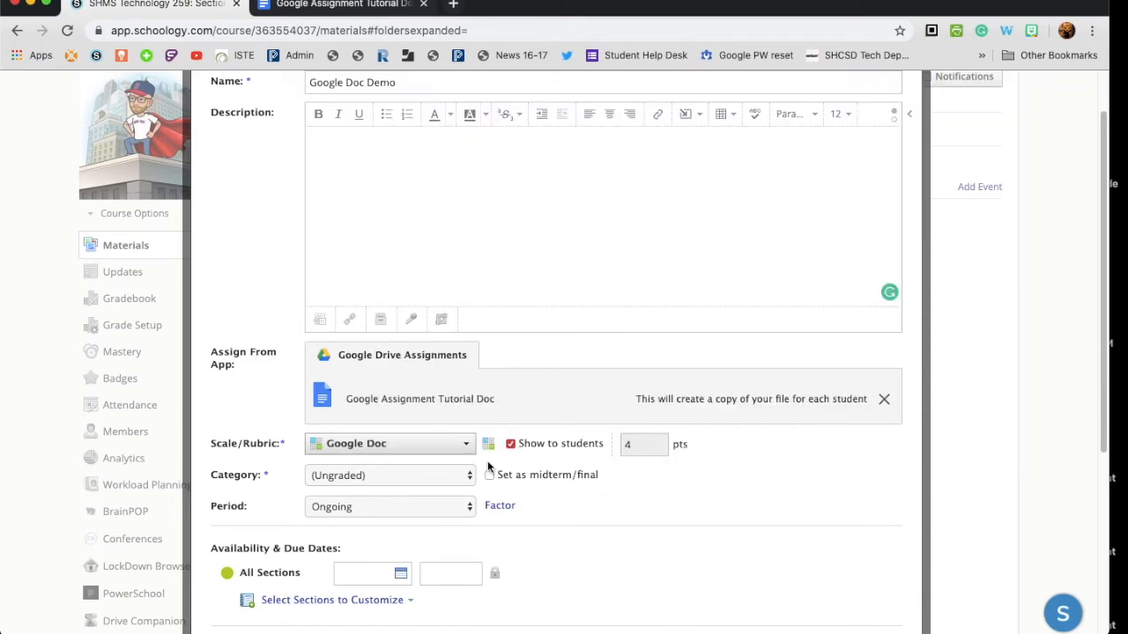
{"action": "scroll", "coordinate": [639, 438], "scroll_direction": "down", "scroll_amount": 3}
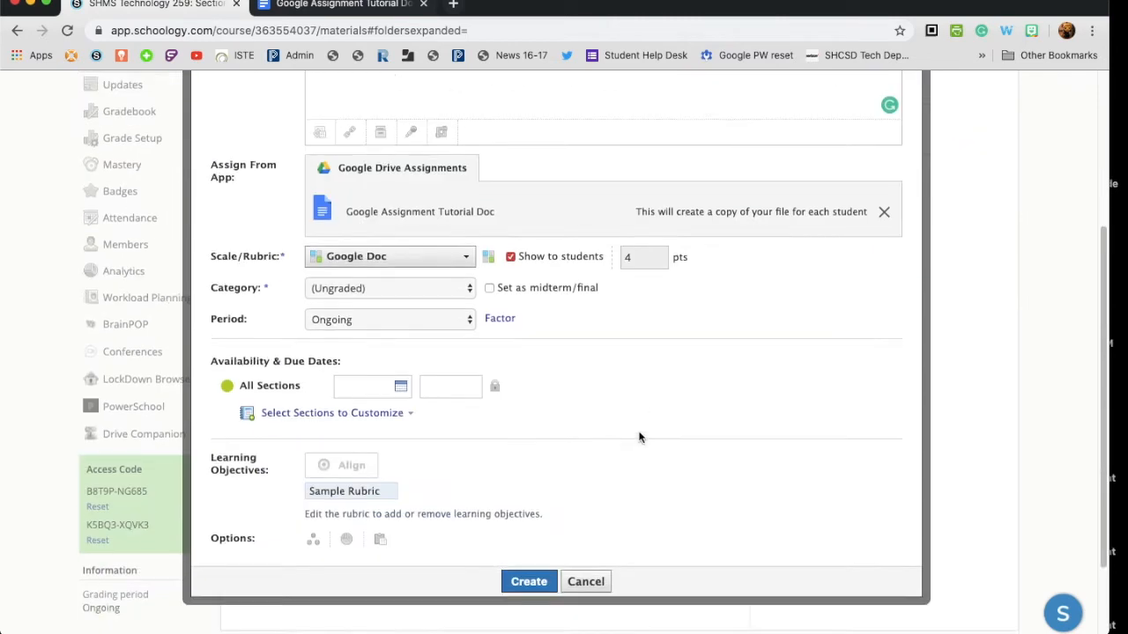
{"action": "left_click", "coordinate": [522, 585]}
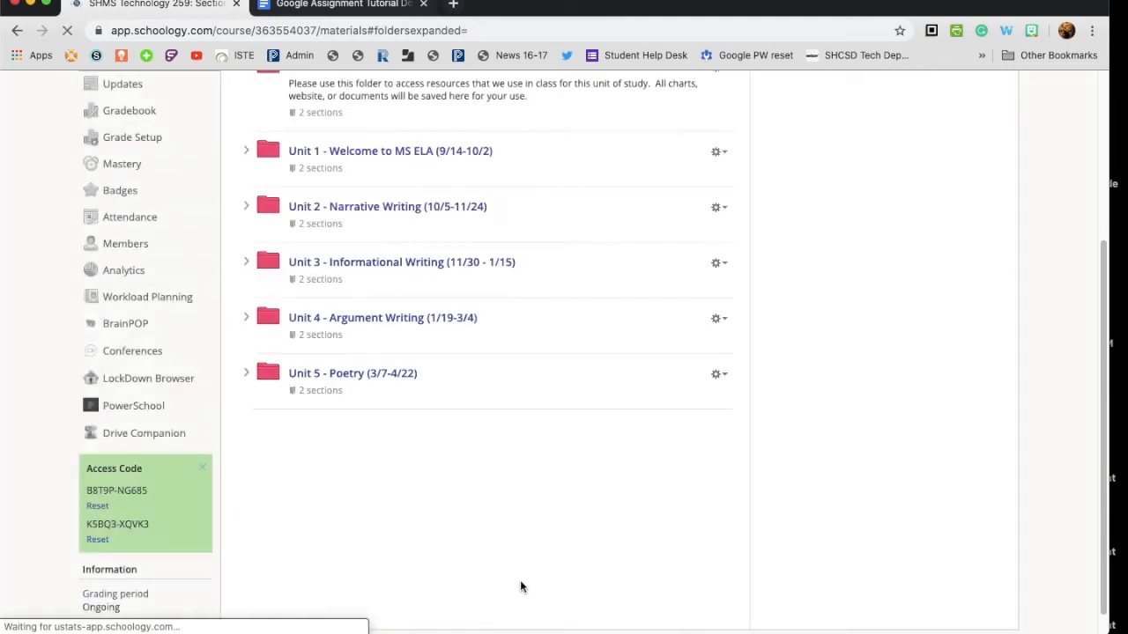
- Open the Google Doc Demo assignment from the course materials and review its description and rubric
{"action": "scroll", "coordinate": [389, 526], "scroll_direction": "down", "scroll_amount": 1}
{"action": "scroll", "coordinate": [391, 530], "scroll_direction": "down", "scroll_amount": 2}
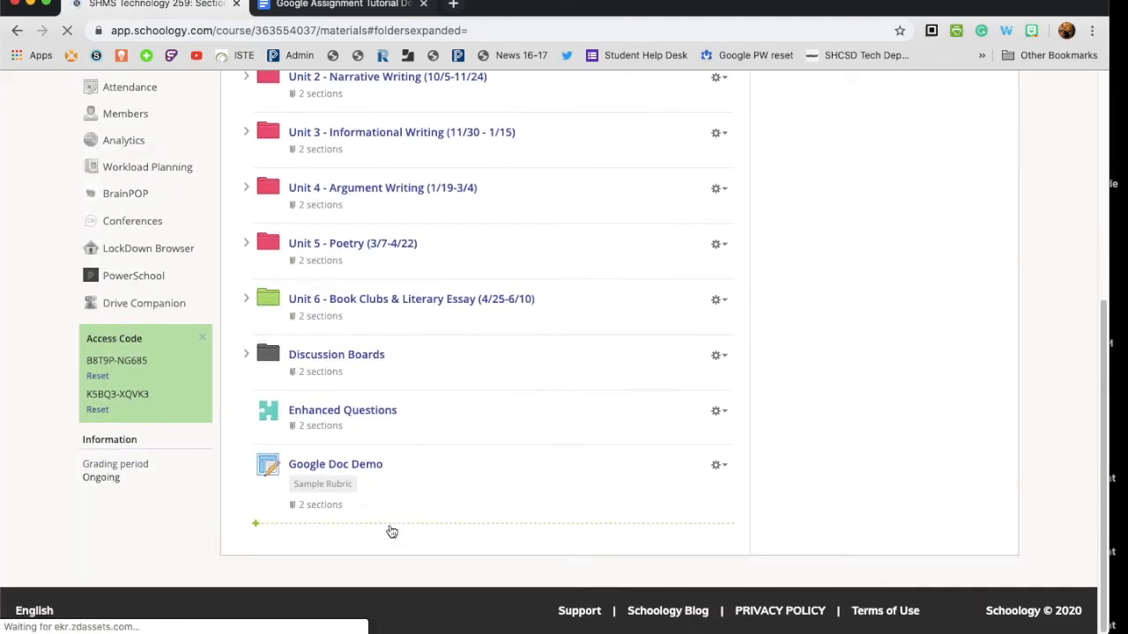
{"action": "left_click", "coordinate": [331, 473]}
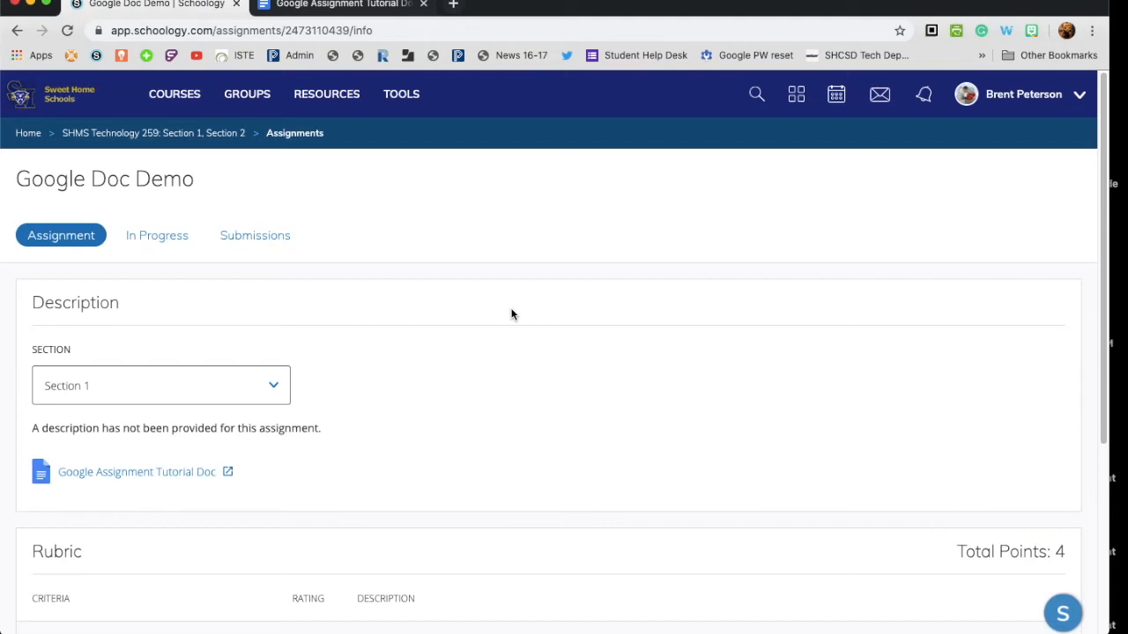
{"action": "scroll", "coordinate": [511, 315], "scroll_direction": "down", "scroll_amount": 1}
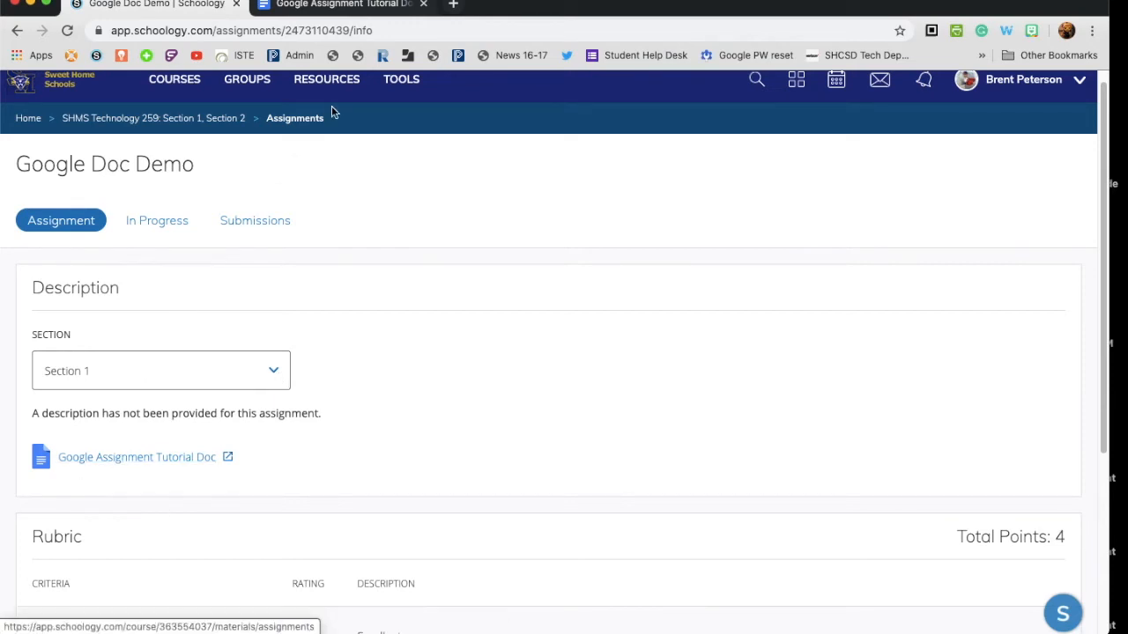
{"action": "scroll", "coordinate": [486, 271], "scroll_direction": "down", "scroll_amount": 2}
{"action": "scroll", "coordinate": [486, 274], "scroll_direction": "down", "scroll_amount": 3}
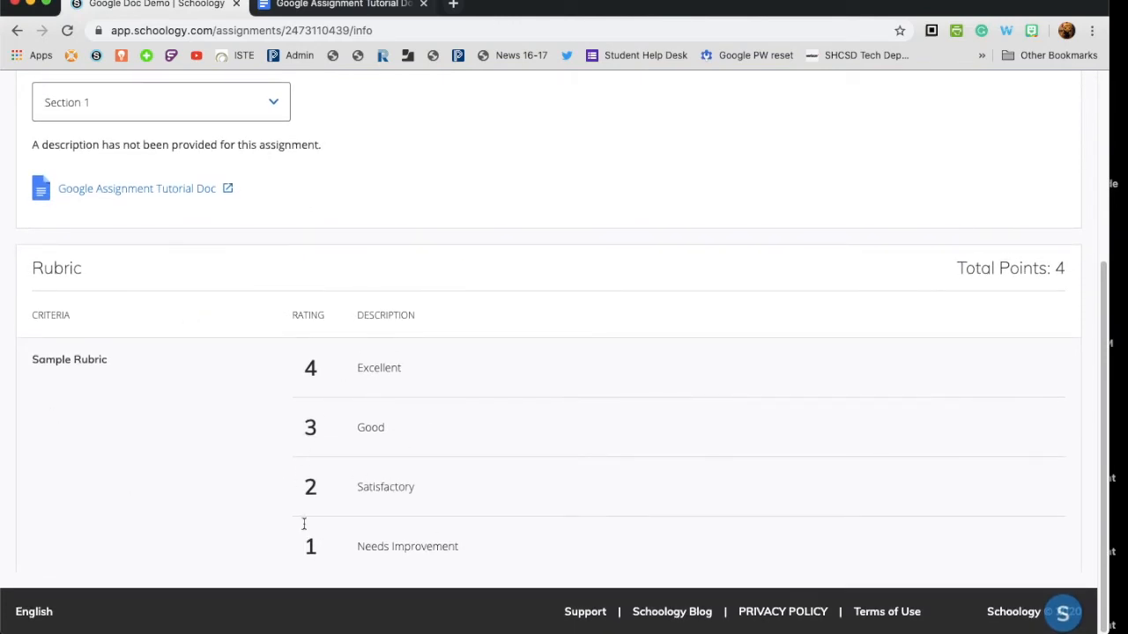
{"action": "scroll", "coordinate": [424, 350], "scroll_direction": "up", "scroll_amount": 5}
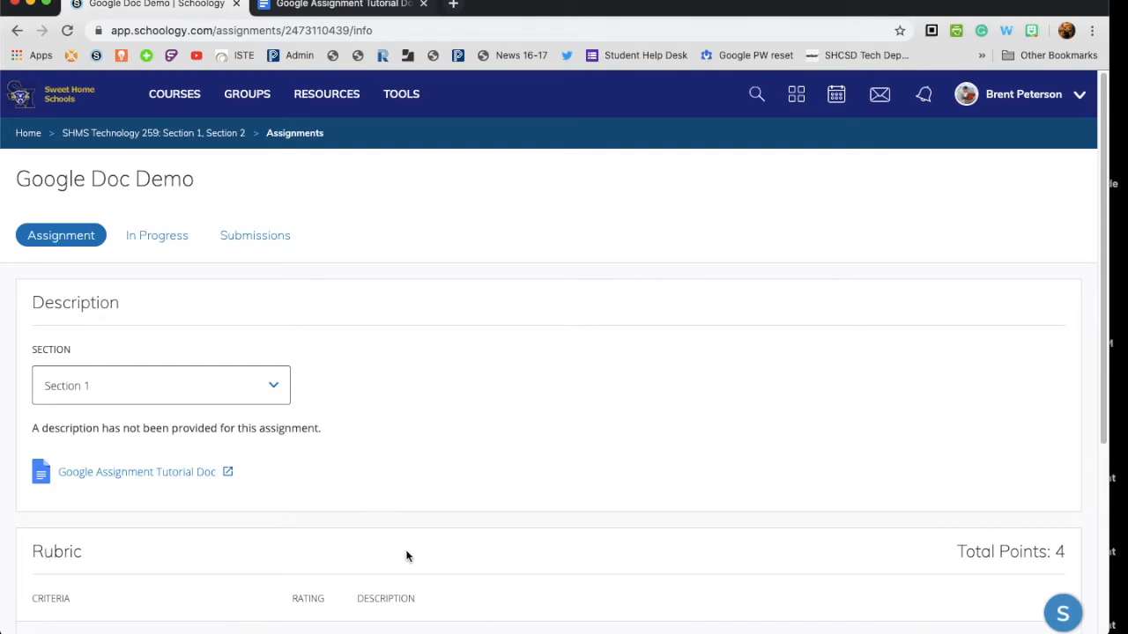
- Review the students' in-progress work for Section 1 and Section 2, ending back on Section 1
{"action": "left_click", "coordinate": [157, 251]}
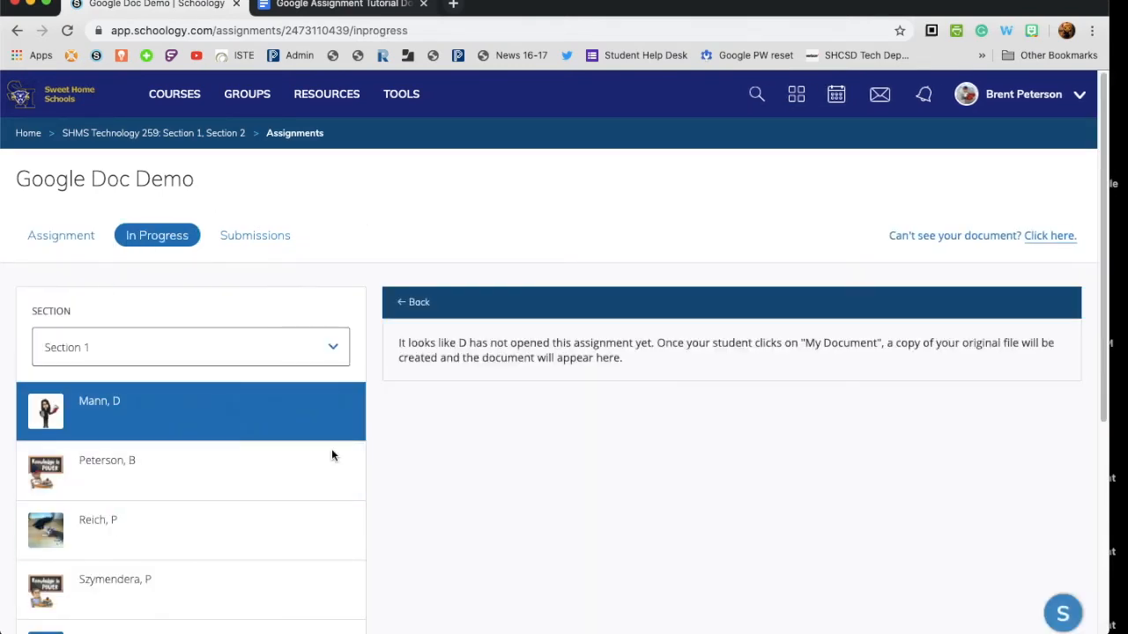
{"action": "scroll", "coordinate": [344, 467], "scroll_direction": "down", "scroll_amount": 5}
{"action": "scroll", "coordinate": [357, 491], "scroll_direction": "up", "scroll_amount": 5}
{"action": "left_click", "coordinate": [68, 244]}
{"action": "left_click", "coordinate": [127, 236]}
{"action": "left_click", "coordinate": [130, 345]}
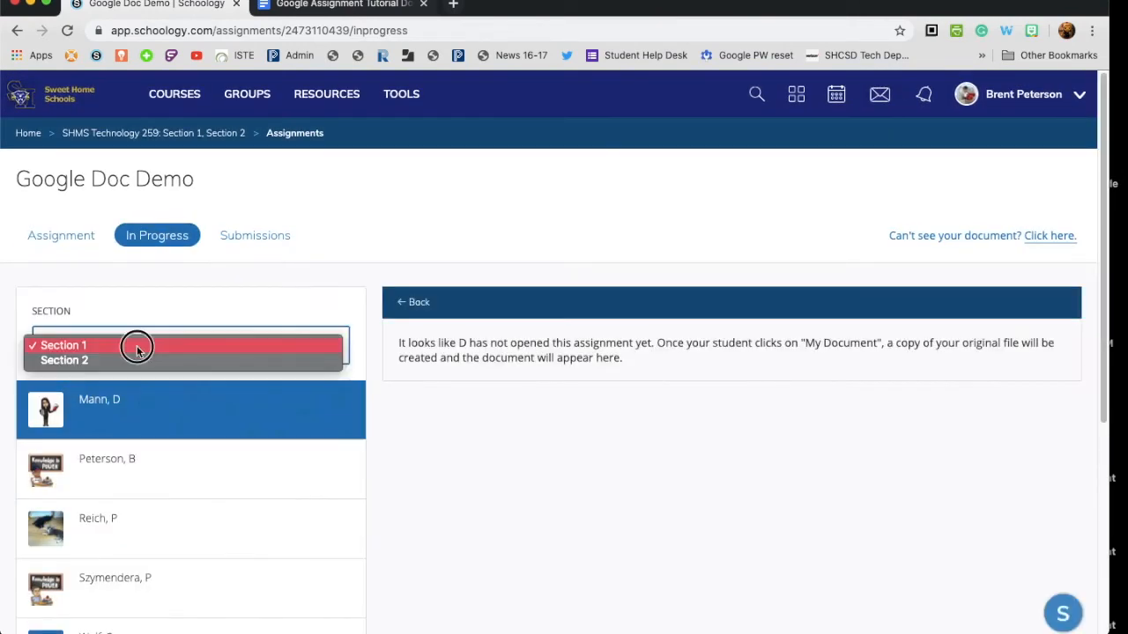
{"action": "left_click", "coordinate": [113, 357]}
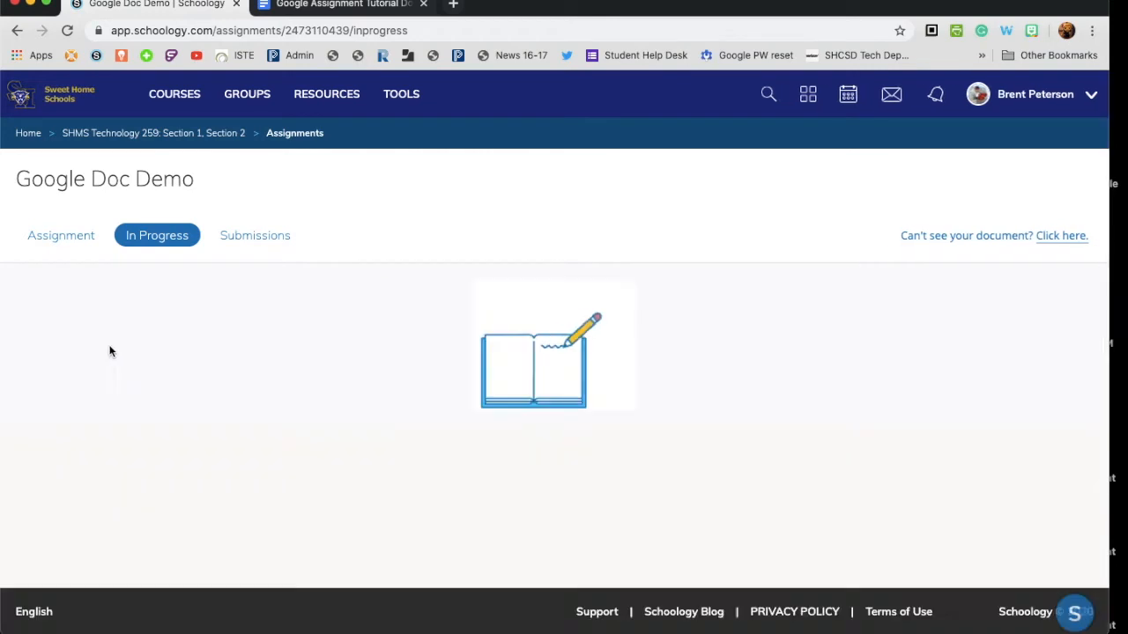
{"action": "left_click", "coordinate": [126, 347]}
{"action": "left_click", "coordinate": [124, 330]}
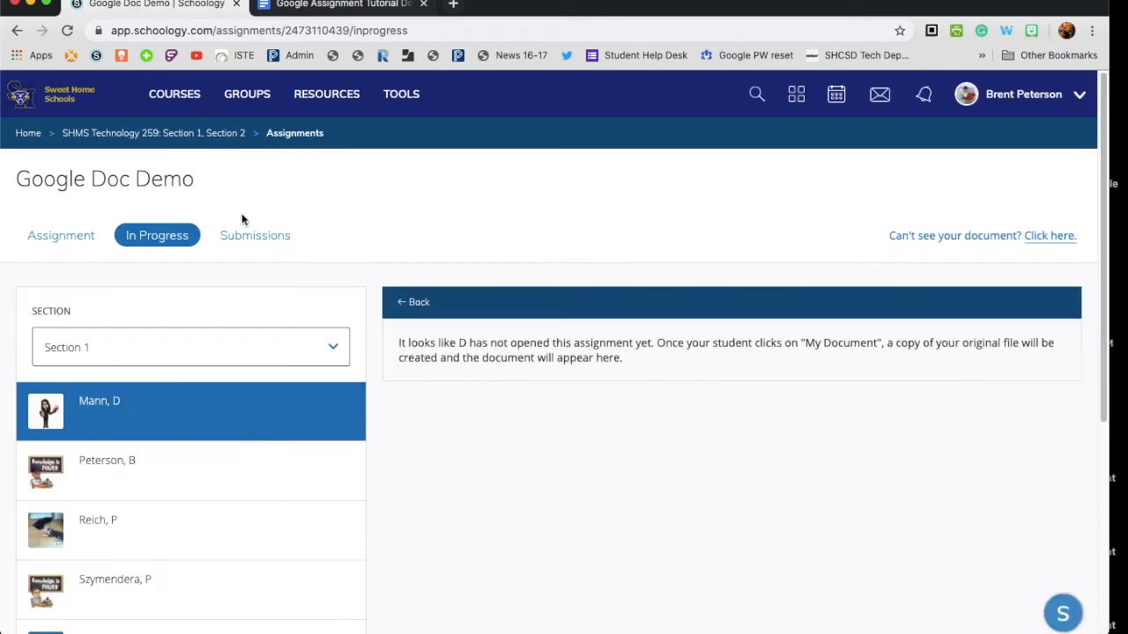
- Check the assignment's submissions and return to the assignment details
{"action": "left_click", "coordinate": [256, 240]}
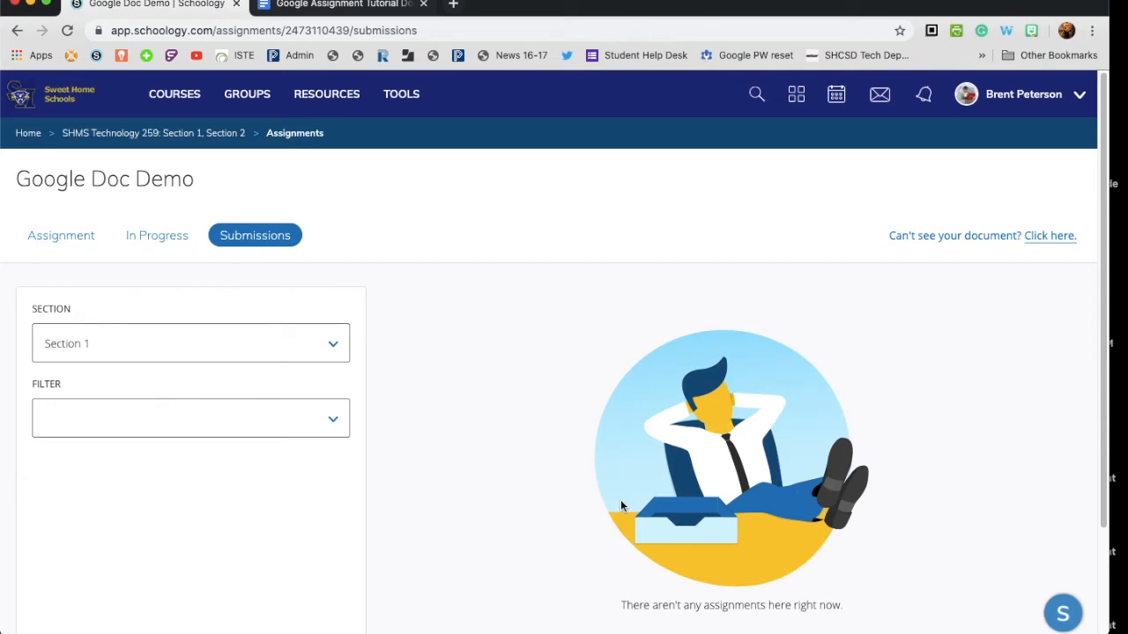
{"action": "left_click", "coordinate": [72, 243]}
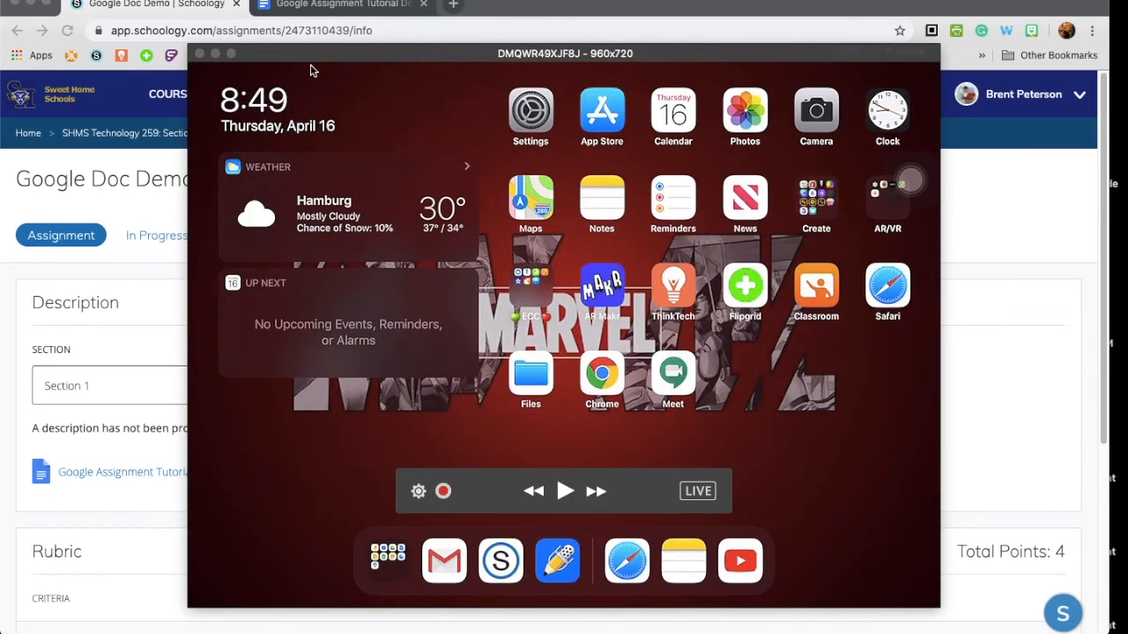
- Enlarge the mirrored iPad window and open the Google Doc Demo assignment from the SHMS Technology 259 course in the Schoology app
{"action": "left_click", "coordinate": [231, 54]}
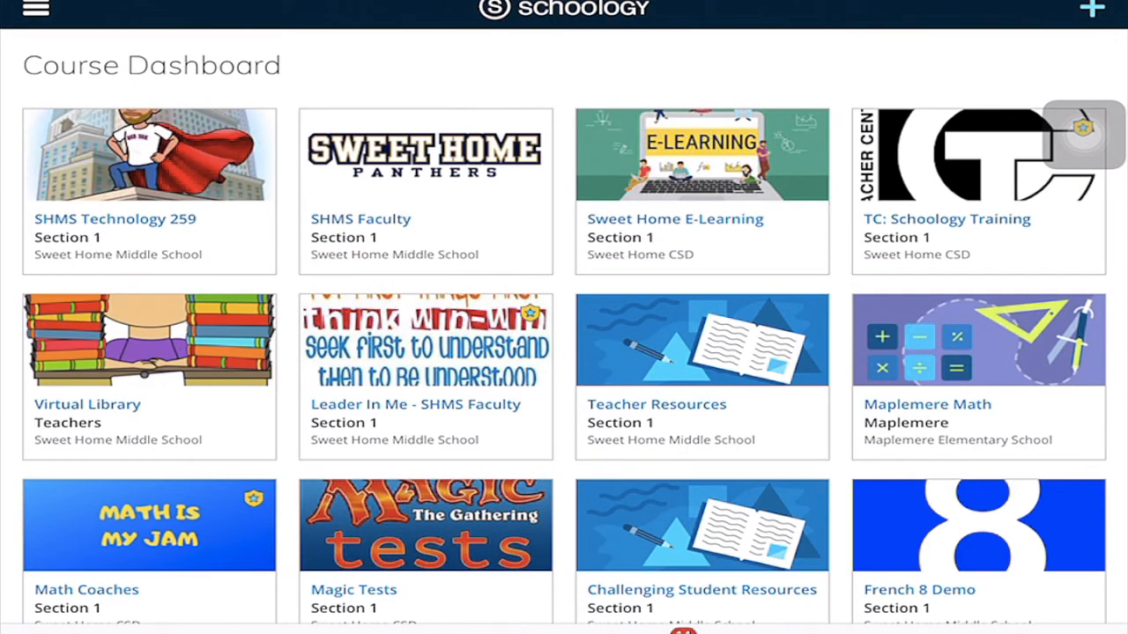
{"action": "left_click", "coordinate": [149, 176]}
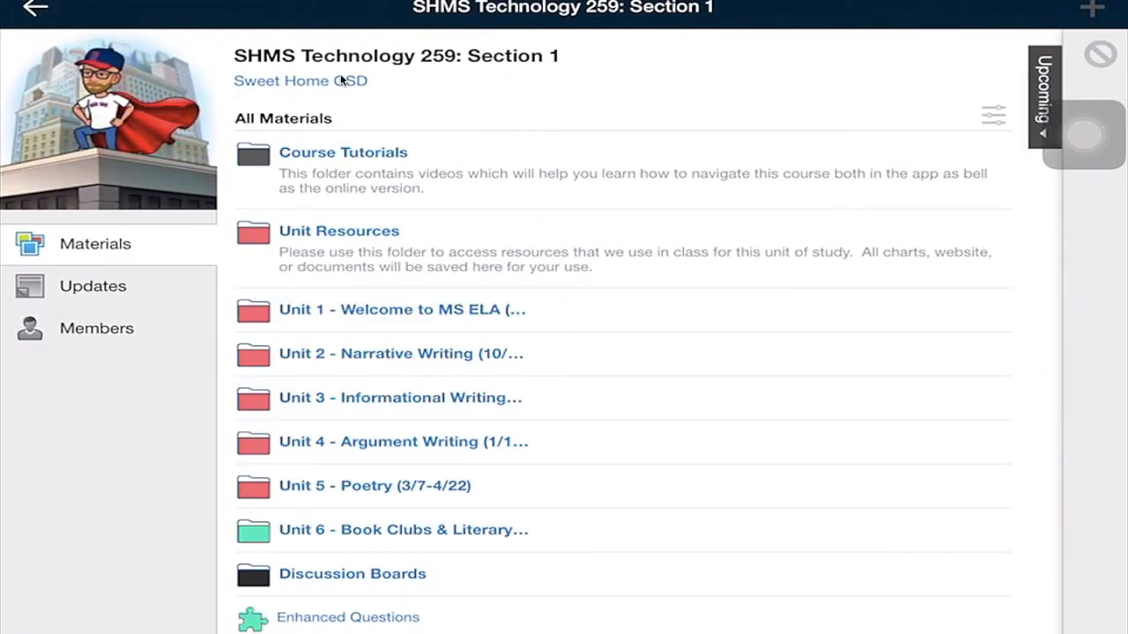
{"action": "scroll", "coordinate": [413, 318], "scroll_direction": "down", "scroll_amount": 3}
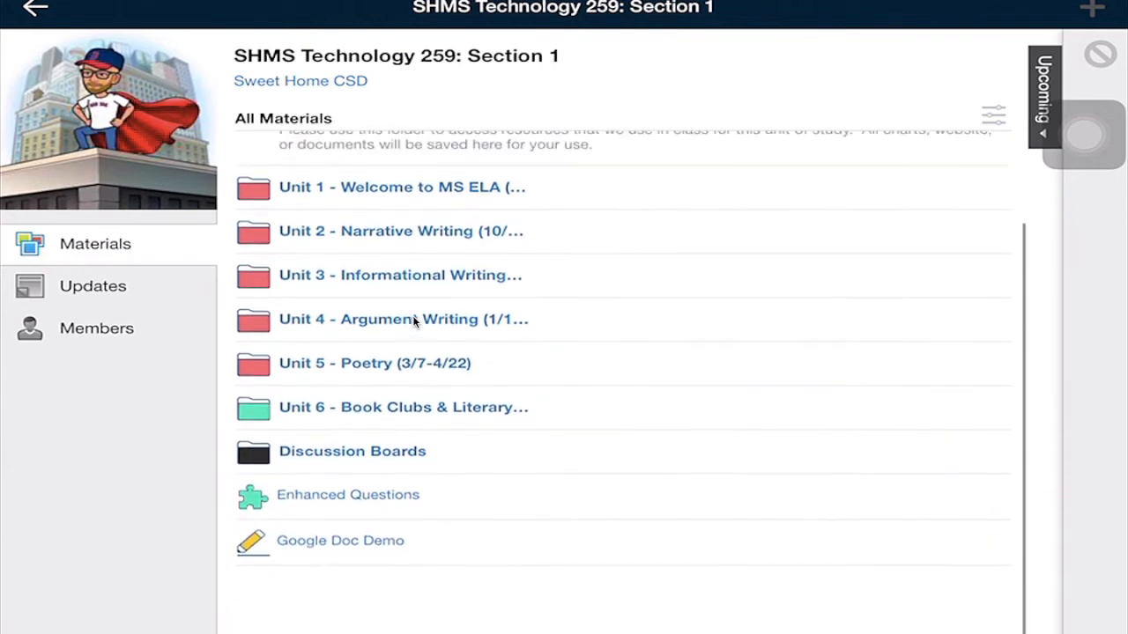
{"action": "scroll", "coordinate": [414, 318], "scroll_direction": "up", "scroll_amount": 3}
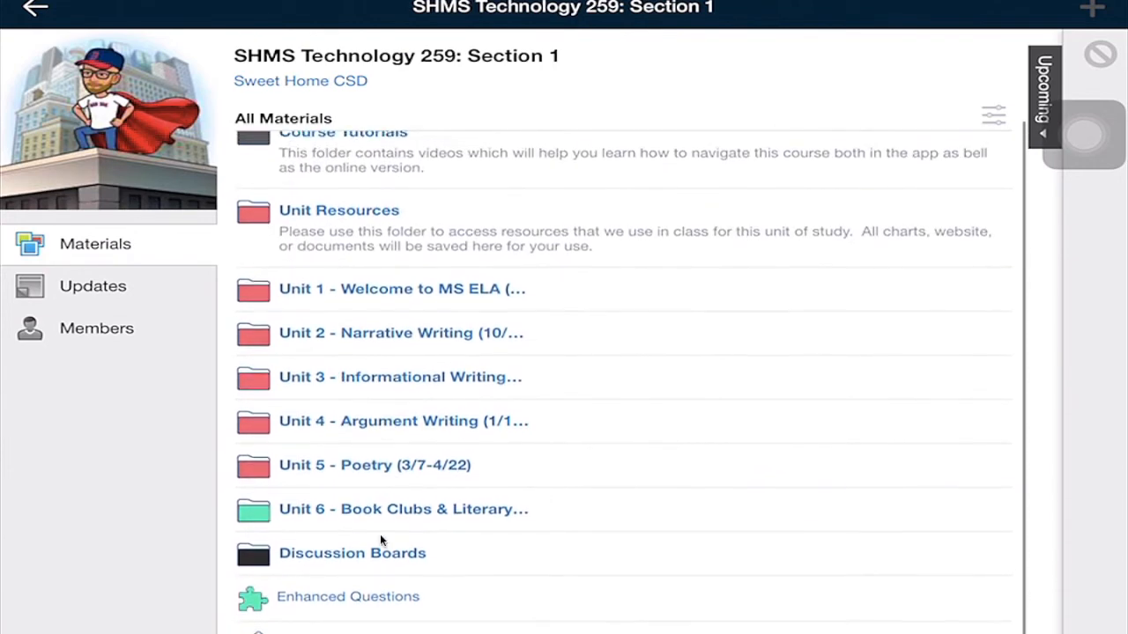
{"action": "left_click", "coordinate": [521, 611]}
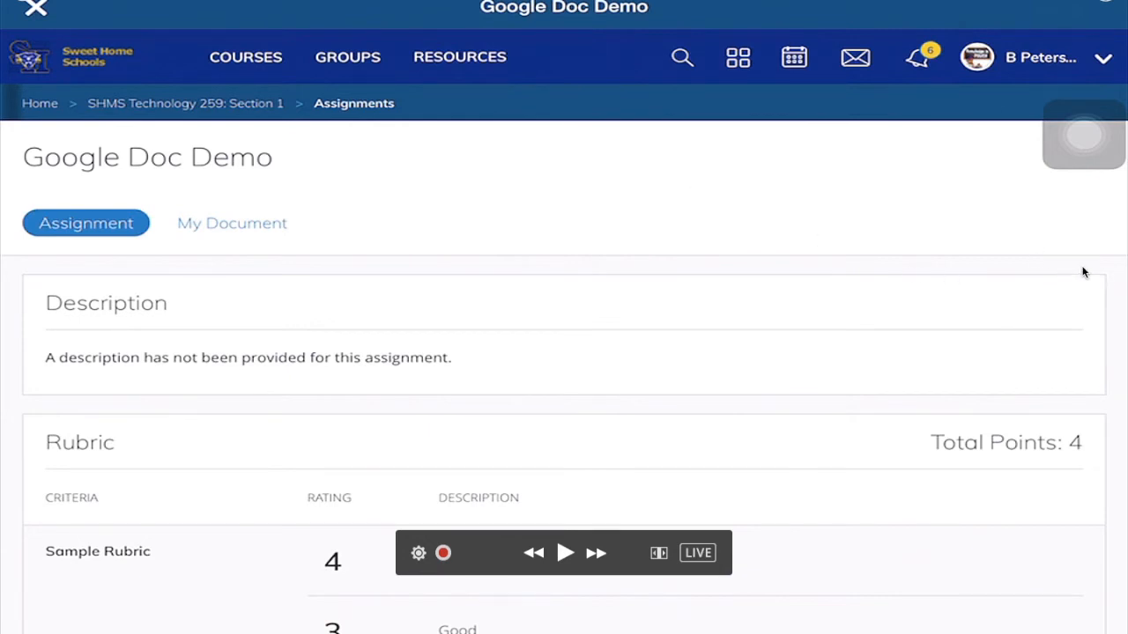
- Move the floating touch button to the opposite edge of the iPad screen and open the student's My Document view
{"action": "left_click_drag", "start_coordinate": [1083, 134], "coordinate": [44, 224]}
{"action": "left_click", "coordinate": [232, 223]}
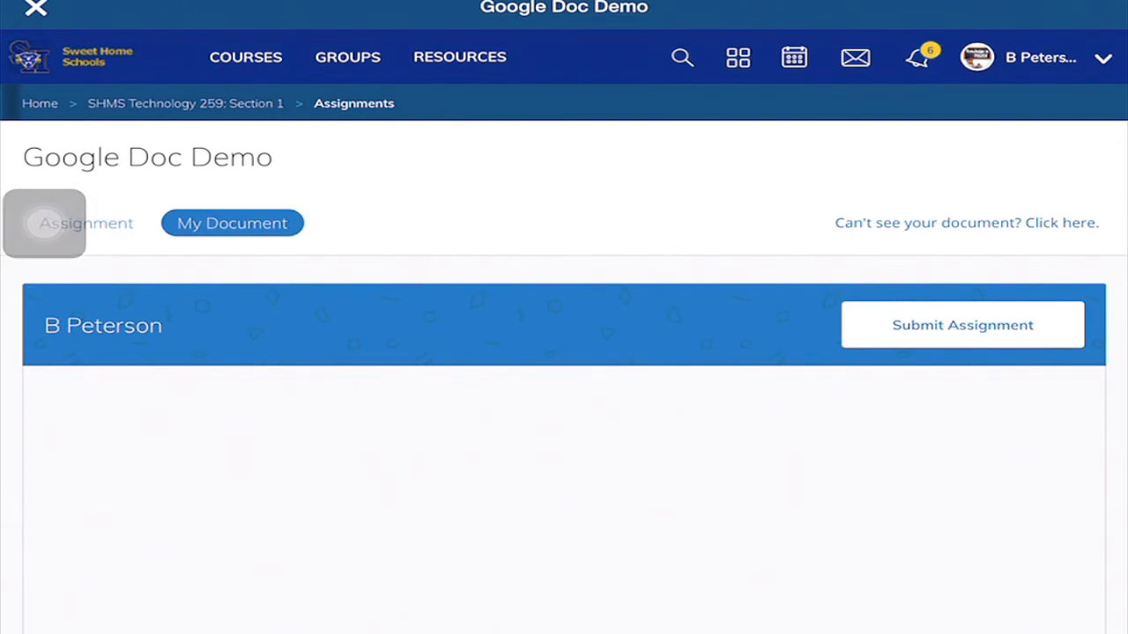
- Open the student's copy of the Google Doc Demo document in the Google Docs app from the My Document view
{"action": "scroll", "coordinate": [564, 396], "scroll_direction": "down", "scroll_amount": 3}
{"action": "scroll", "coordinate": [564, 397], "scroll_direction": "up", "scroll_amount": 1}
{"action": "left_click_drag", "start_coordinate": [44, 223], "coordinate": [350, 527]}
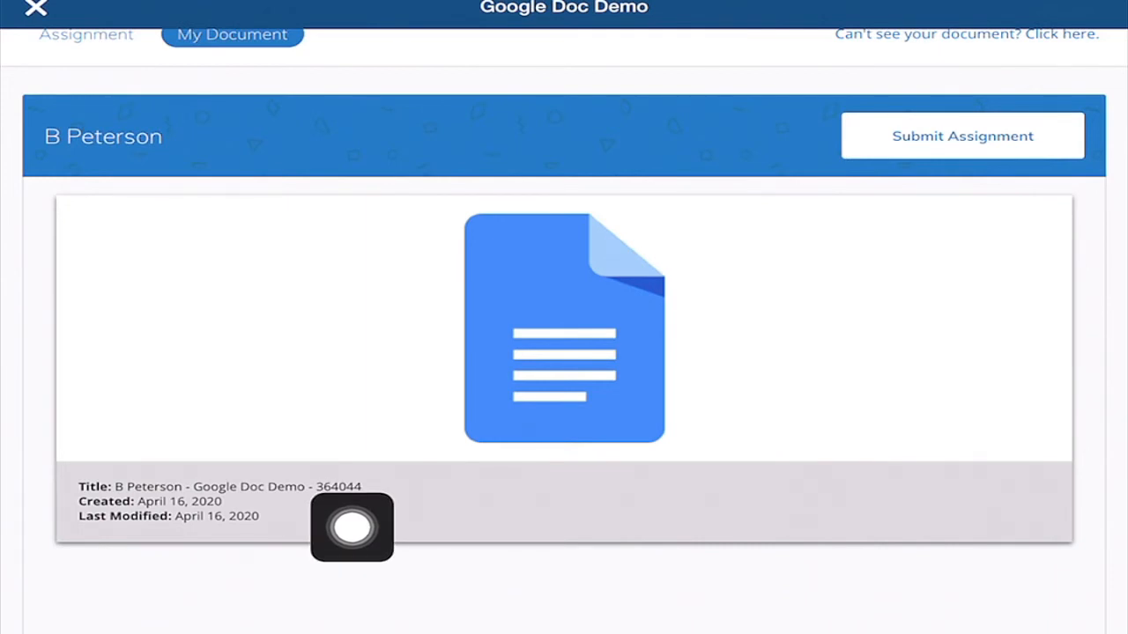
{"action": "left_click_drag", "start_coordinate": [352, 527], "coordinate": [1083, 333]}
{"action": "left_click", "coordinate": [564, 328]}
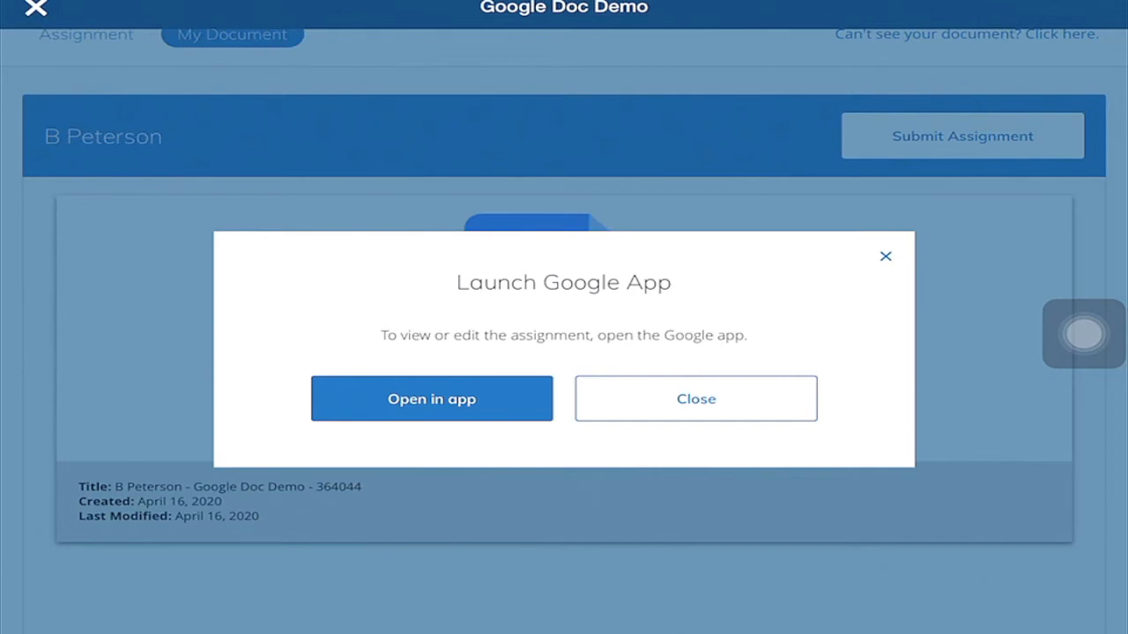
{"action": "left_click_drag", "start_coordinate": [1084, 334], "coordinate": [1095, 280]}
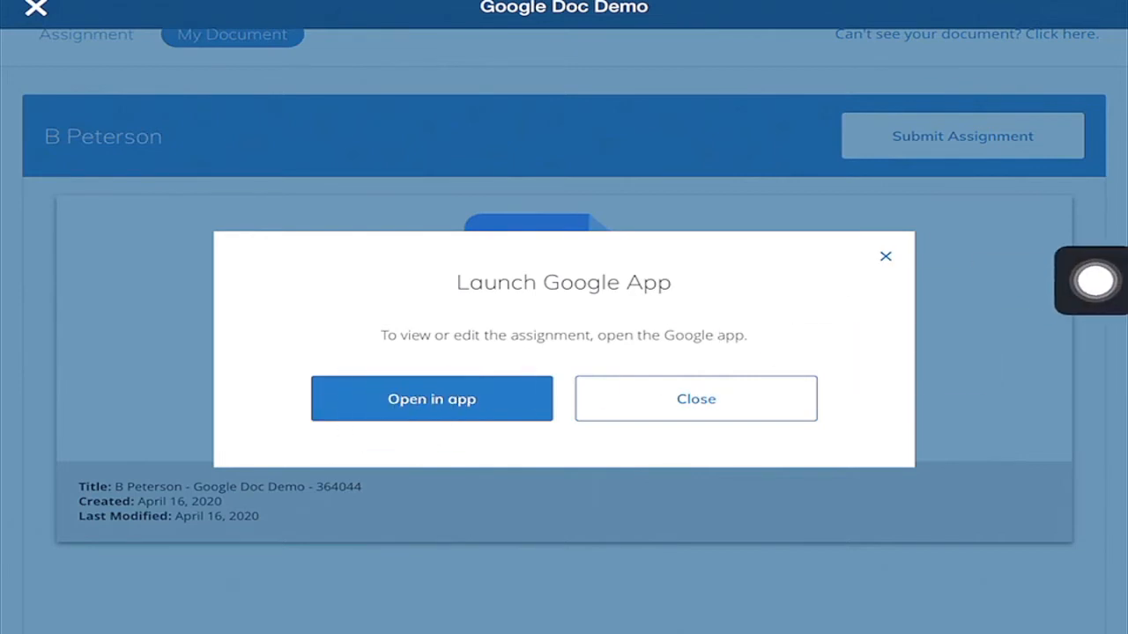
{"action": "left_click", "coordinate": [432, 399]}
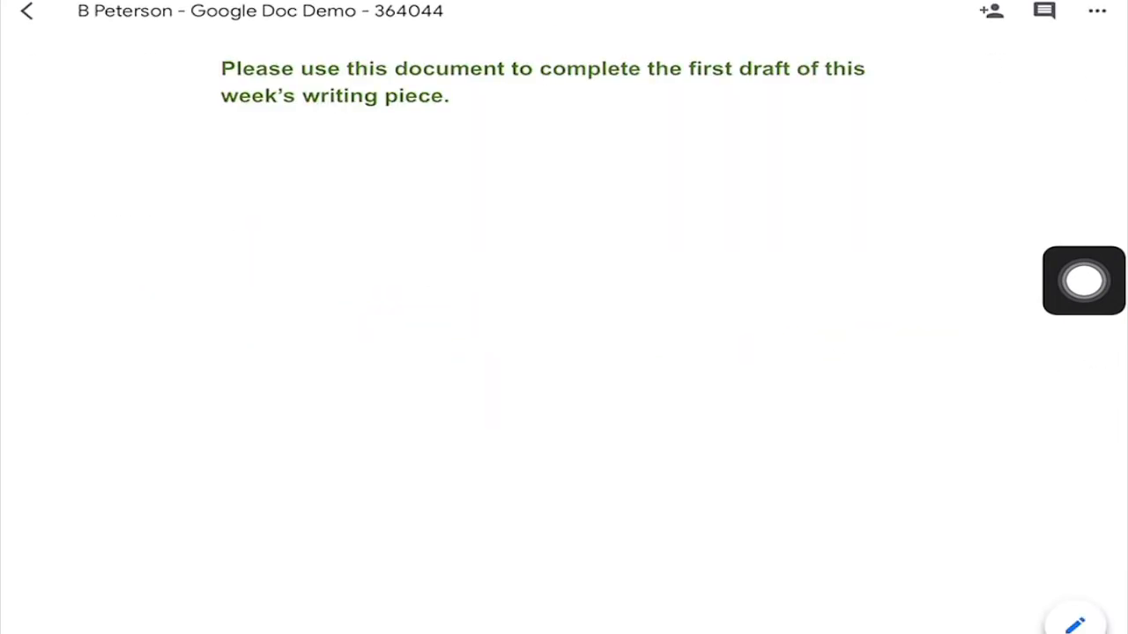
- Start editing the document on the line below the green instructions, with bold off and the text color set to red
{"action": "left_click_drag", "start_coordinate": [1084, 280], "coordinate": [556, 156]}
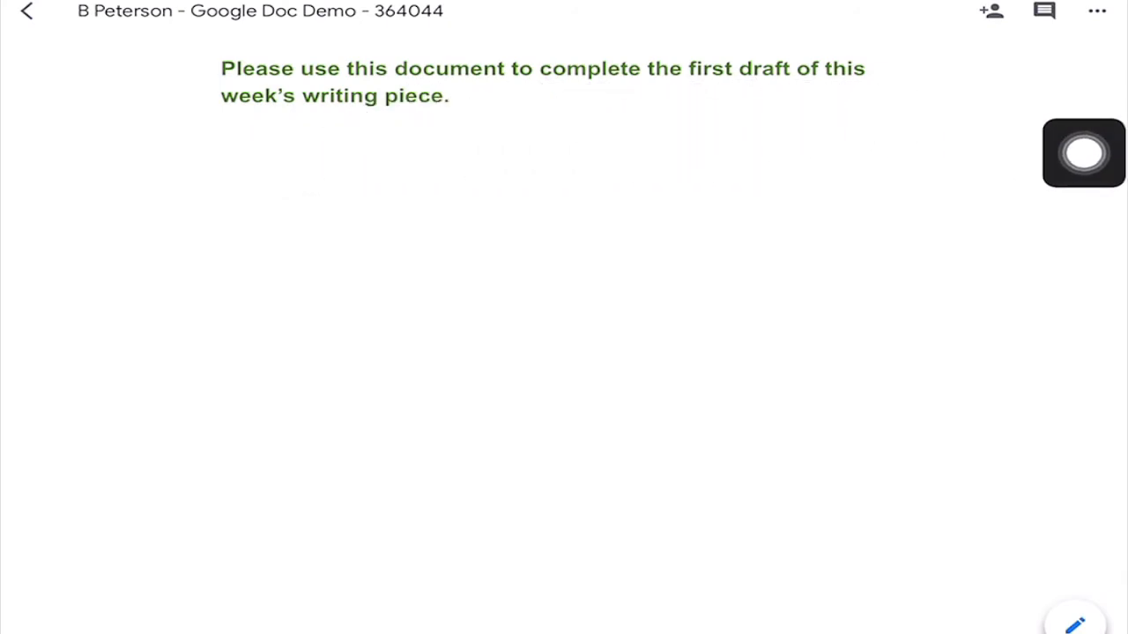
{"action": "left_click_drag", "start_coordinate": [1084, 153], "coordinate": [722, 531]}
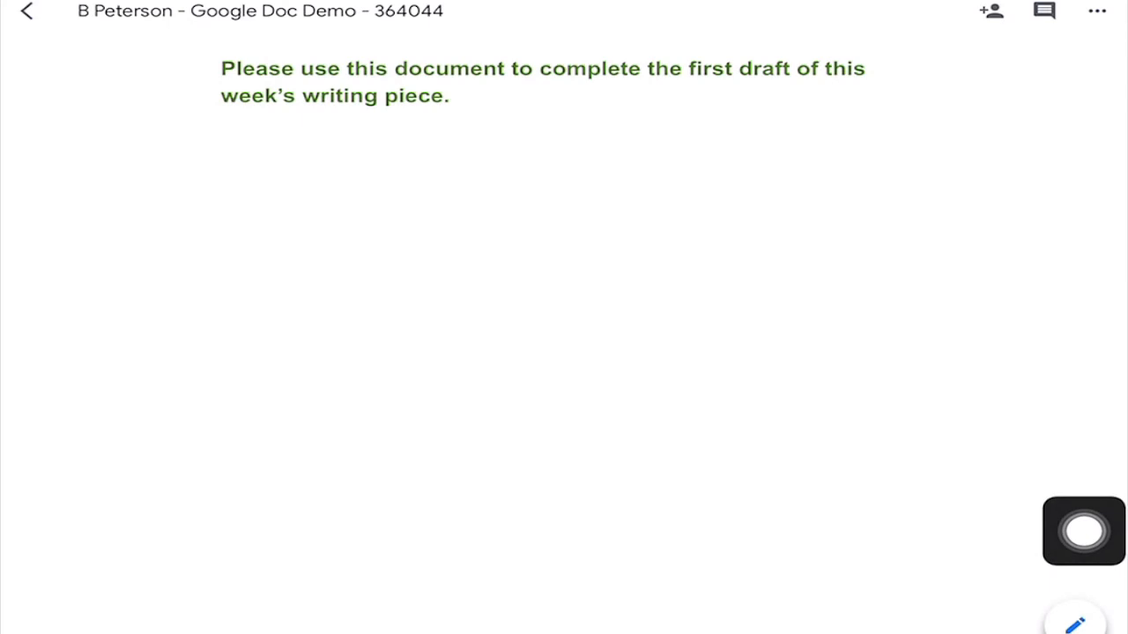
{"action": "left_click", "coordinate": [1075, 623]}
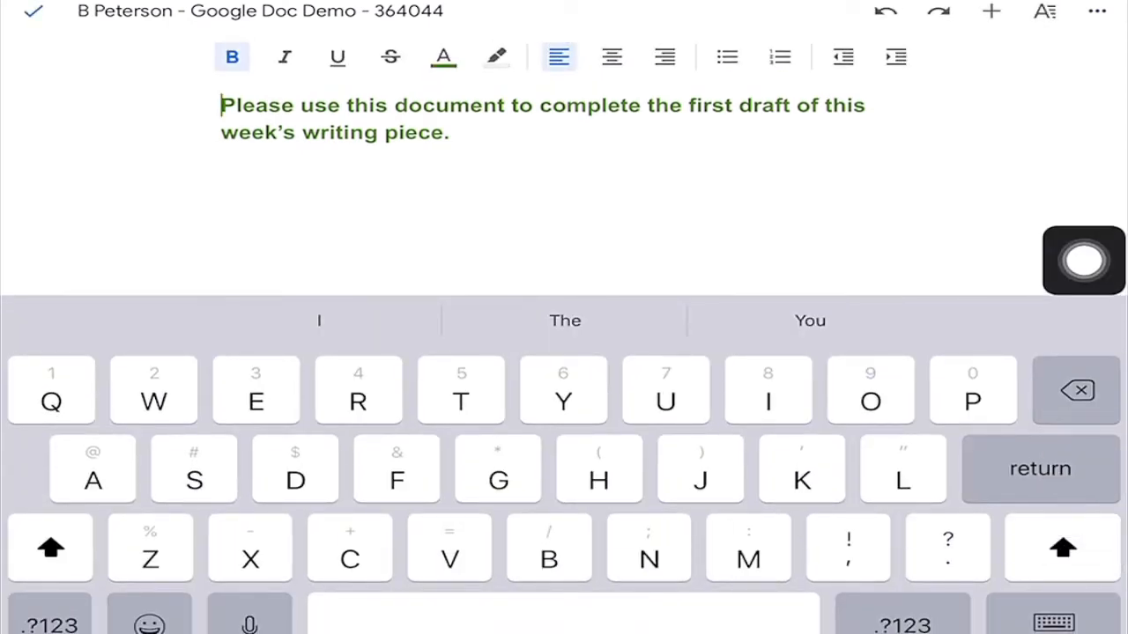
{"action": "left_click", "coordinate": [222, 159]}
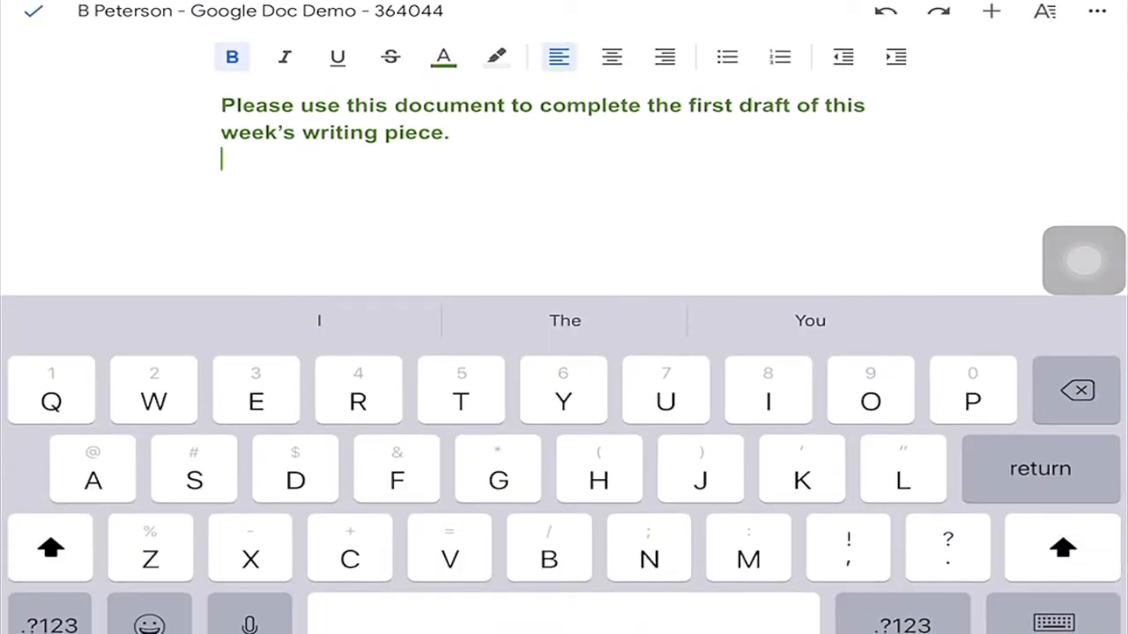
{"action": "left_click", "coordinate": [231, 57]}
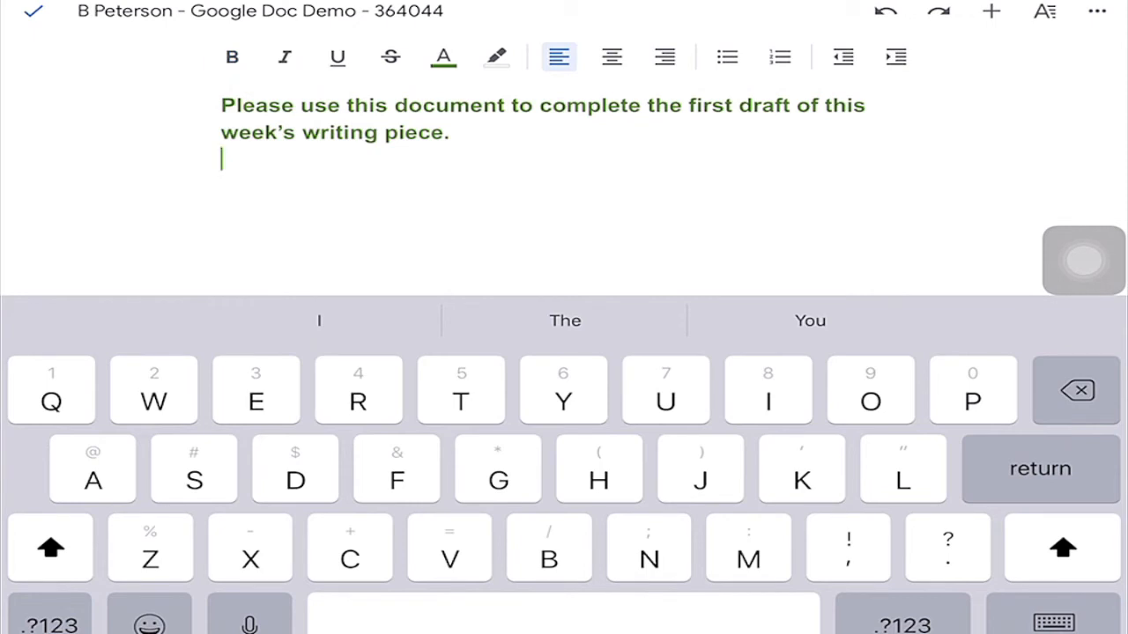
{"action": "left_click", "coordinate": [443, 57]}
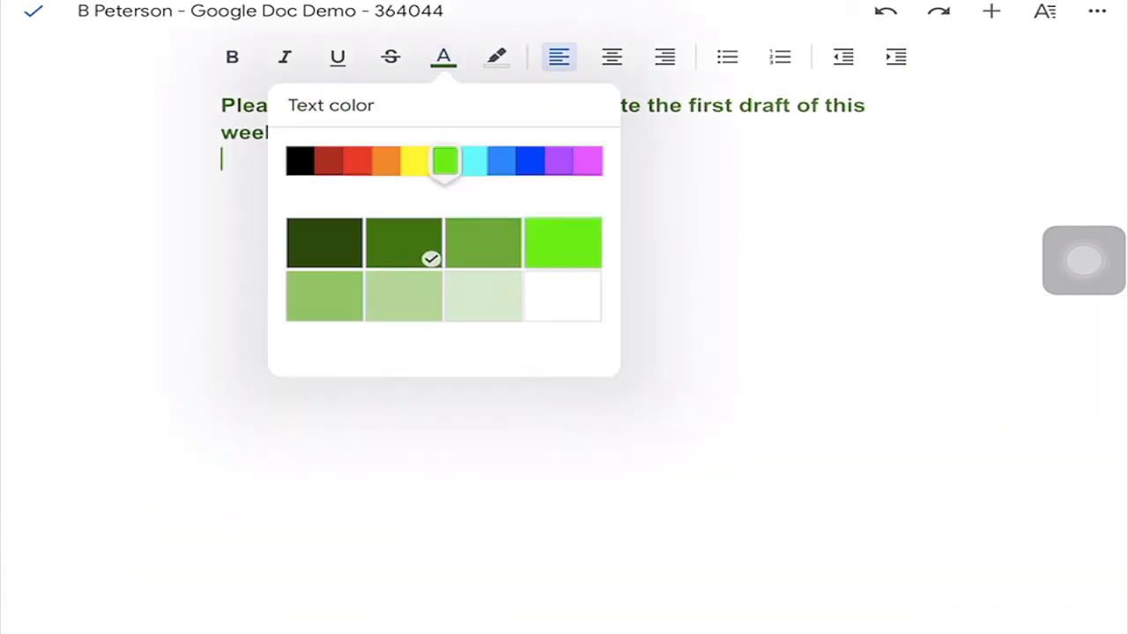
{"action": "left_click", "coordinate": [300, 161]}
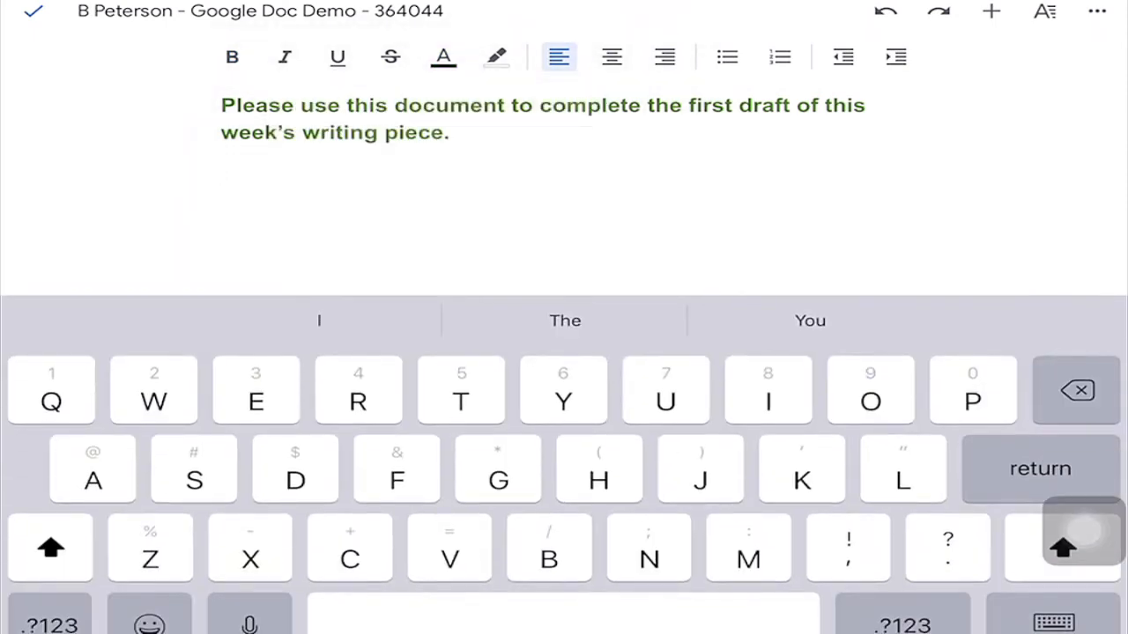
{"action": "left_click", "coordinate": [443, 57]}
{"action": "left_click", "coordinate": [358, 162]}
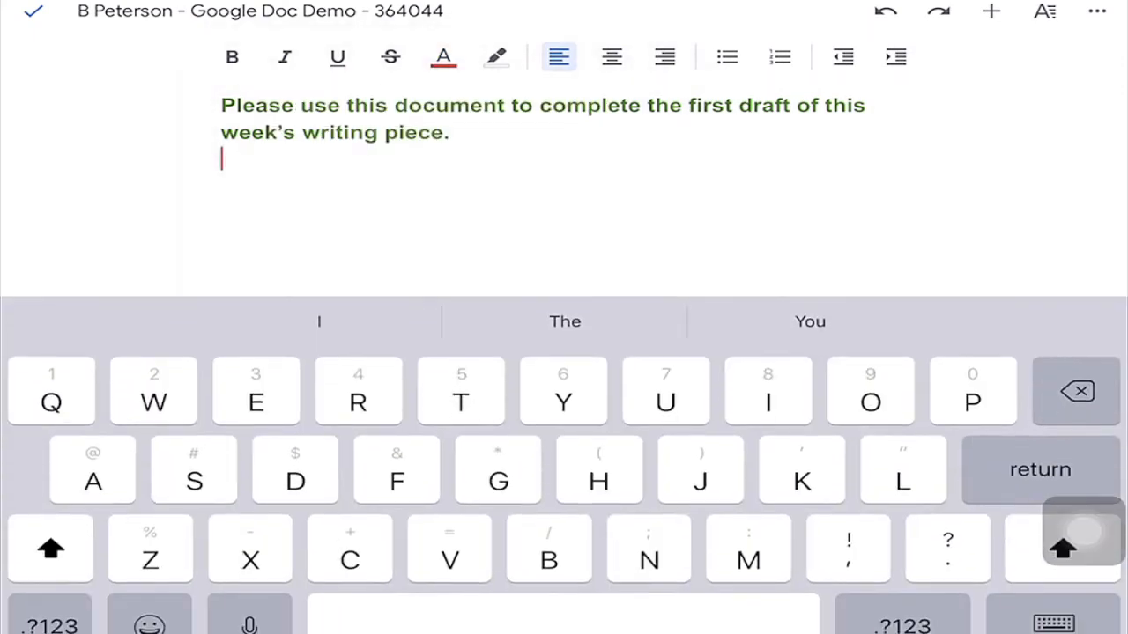
- Leave a blank line, enter "This is the start of my draft.", finish editing, and return to the assignment in Schoology
{"action": "key", "text": "Return"}
{"action": "type", "text": "T"}
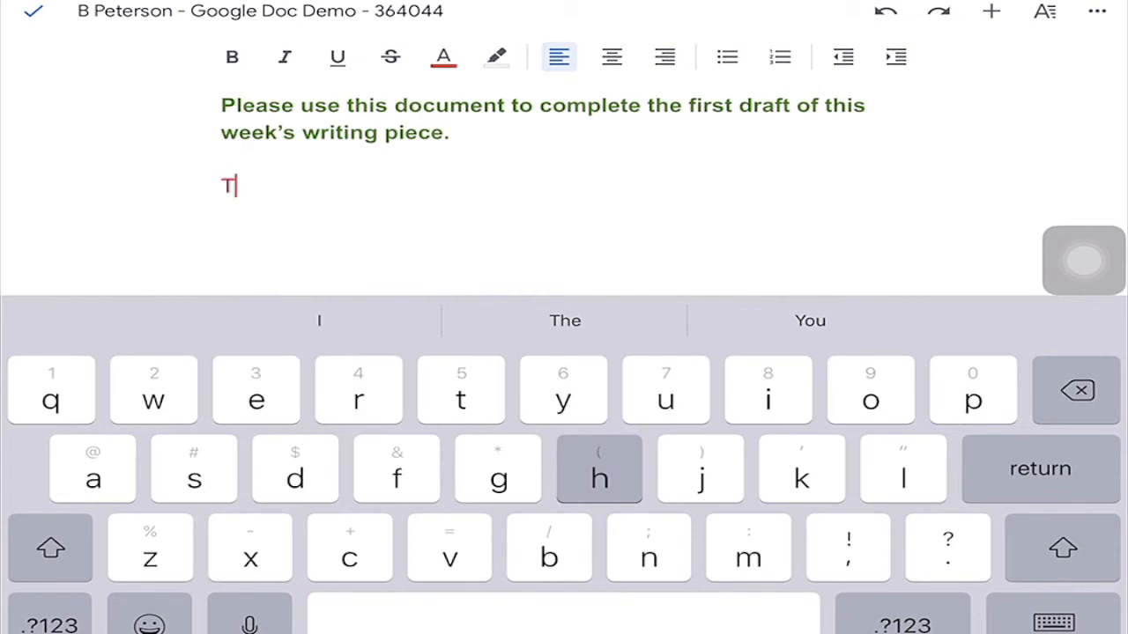
{"action": "type", "text": "his is the s"}
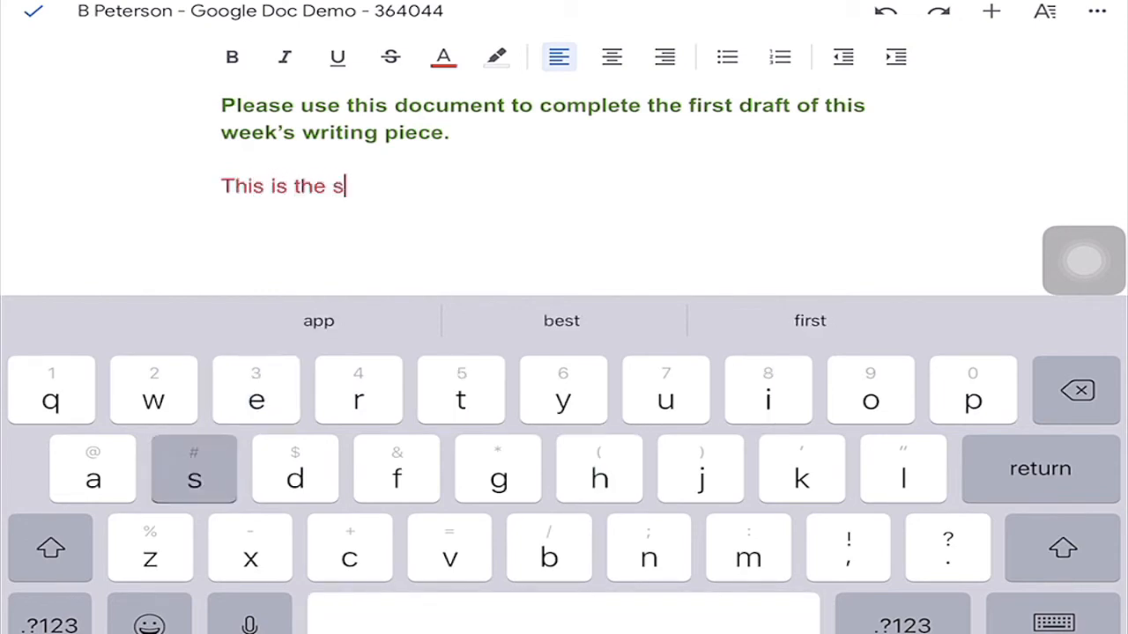
{"action": "type", "text": "tart of m"}
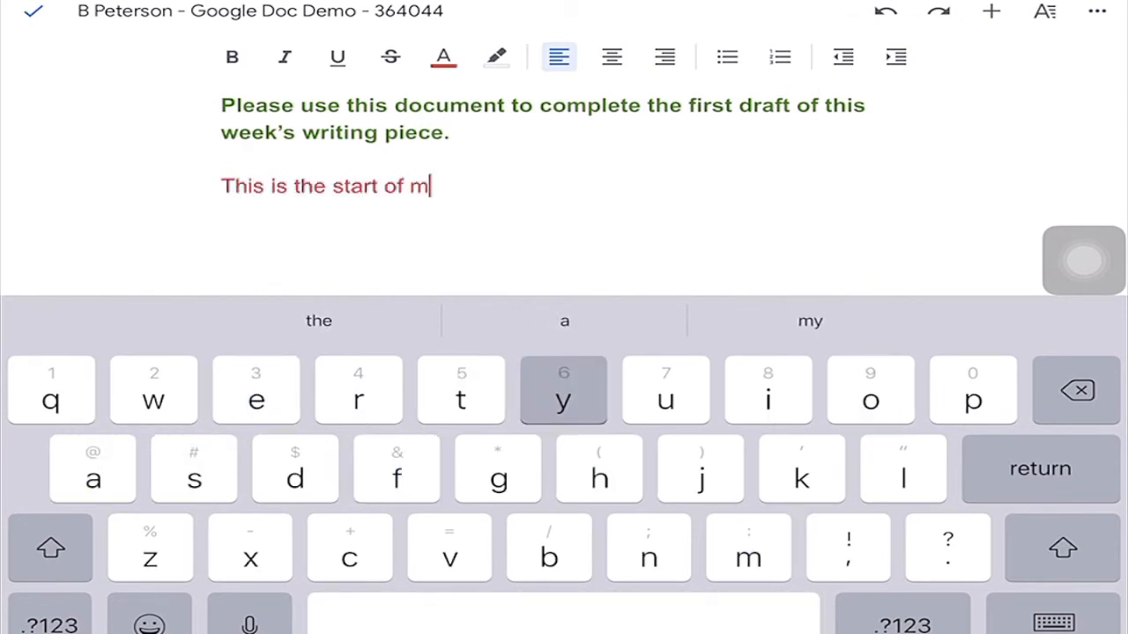
{"action": "type", "text": "y draft."}
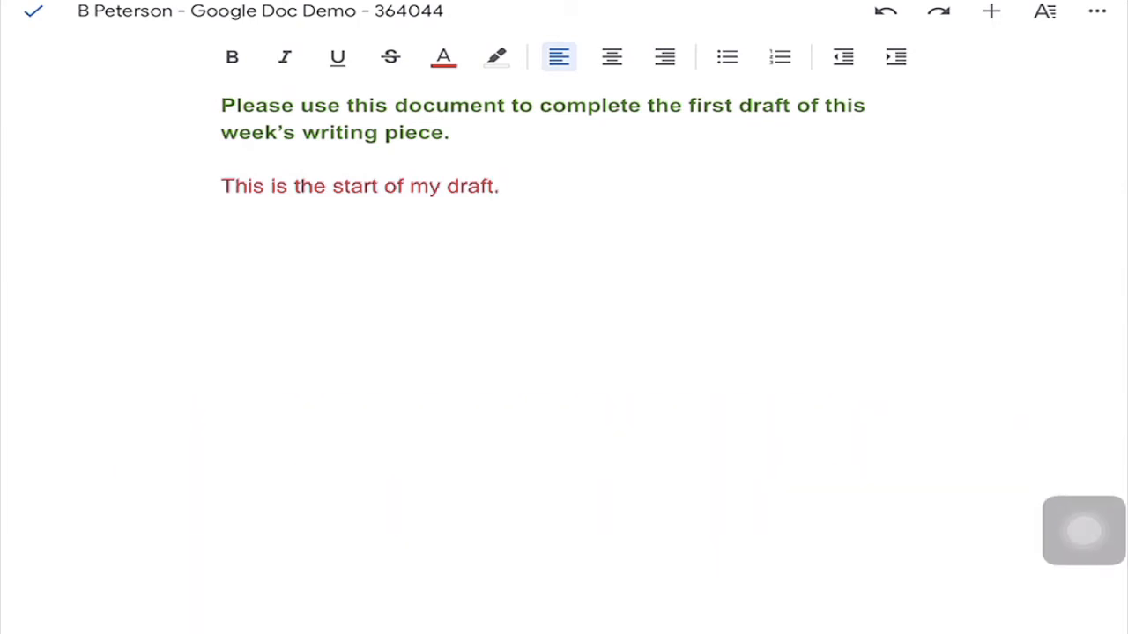
{"action": "mouse_move", "coordinate": [39, 42]}
{"action": "left_mouse_down"}
{"action": "mouse_move", "coordinate": [385, 247]}
{"action": "mouse_move", "coordinate": [721, 327]}
{"action": "left_mouse_up"}
{"action": "left_click", "coordinate": [33, 11]}
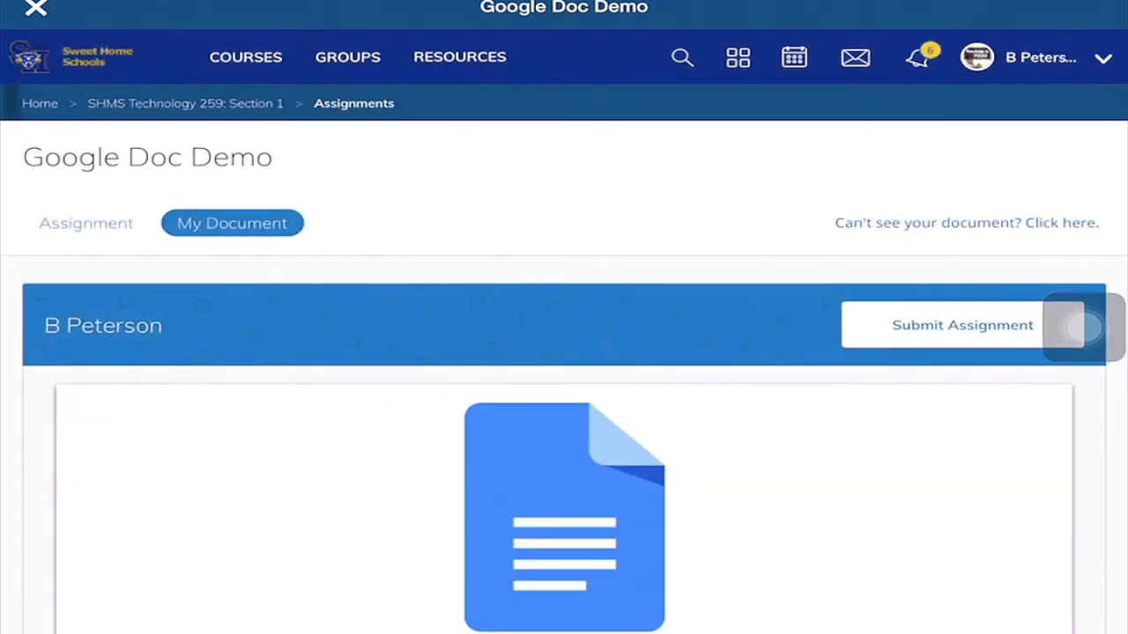
- Switch to the Google Docs app, go back to its document list, and reopen the student's Google Doc Demo copy
{"action": "scroll", "coordinate": [564, 352], "scroll_direction": "down", "scroll_amount": 3}
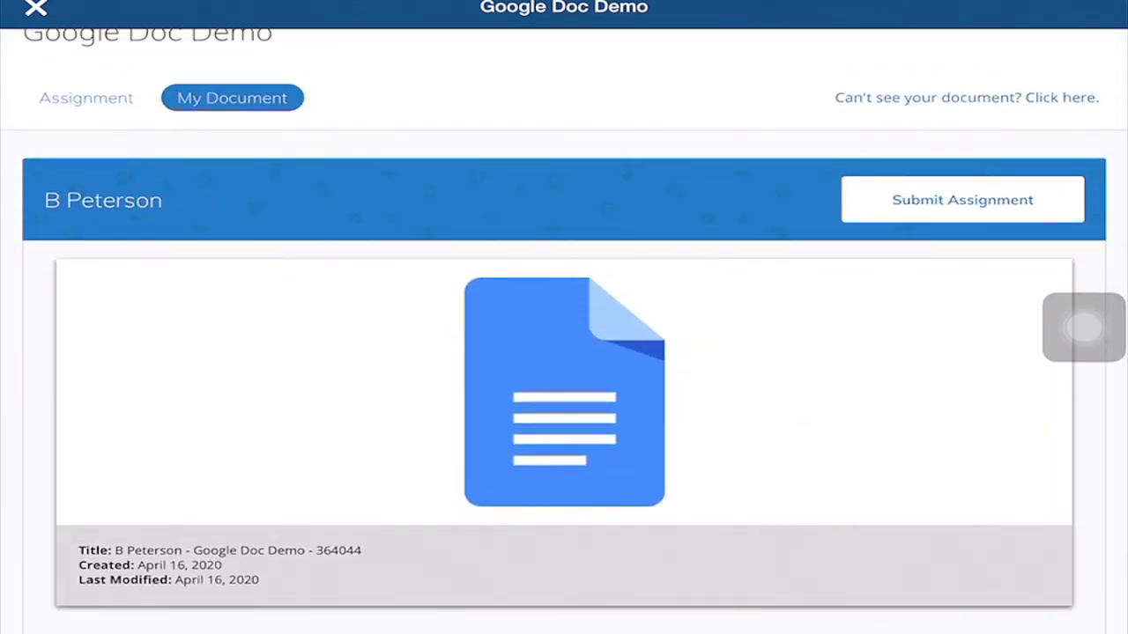
{"action": "scroll", "coordinate": [564, 353], "scroll_direction": "up", "scroll_amount": 3}
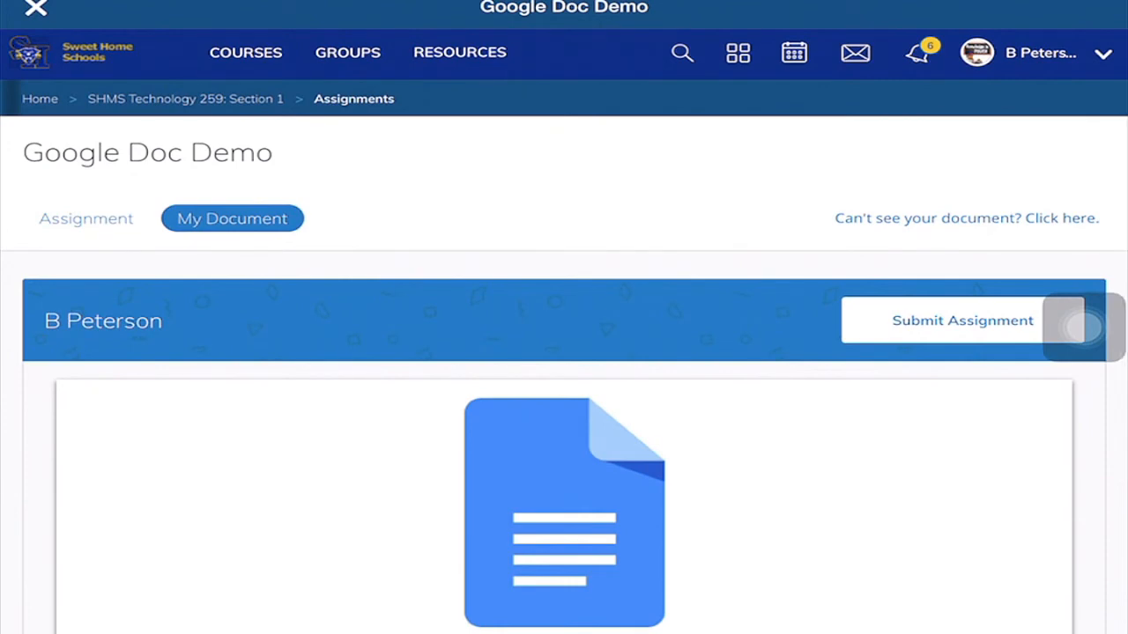
{"action": "double_click", "coordinate": [1084, 327]}
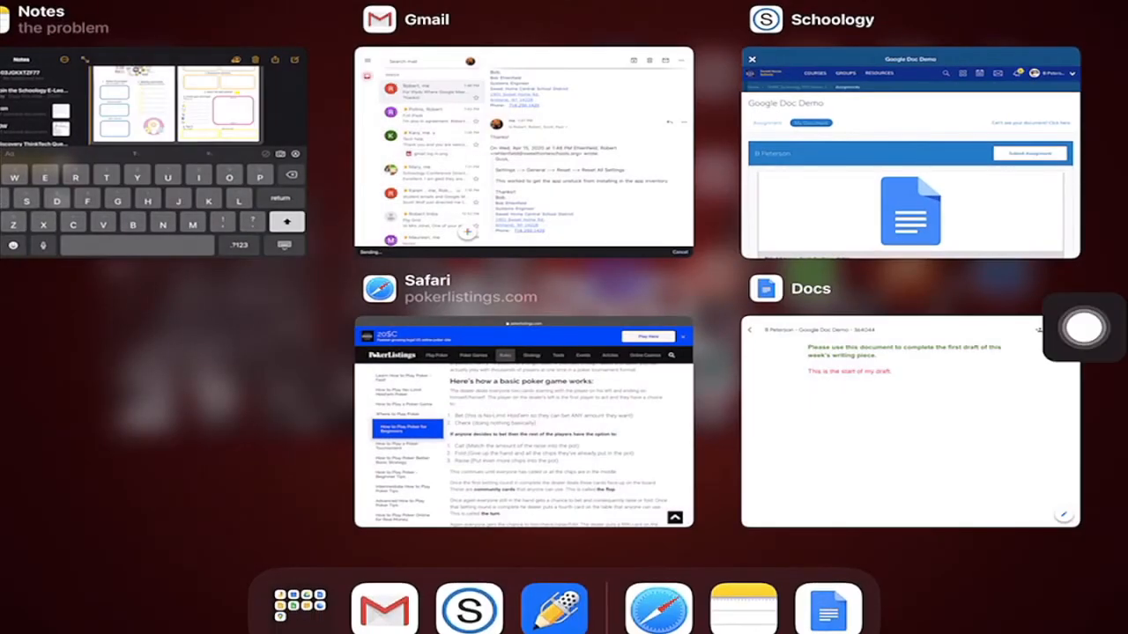
{"action": "left_click", "coordinate": [910, 421]}
{"action": "scroll", "coordinate": [564, 317], "scroll_direction": "up", "scroll_amount": 2}
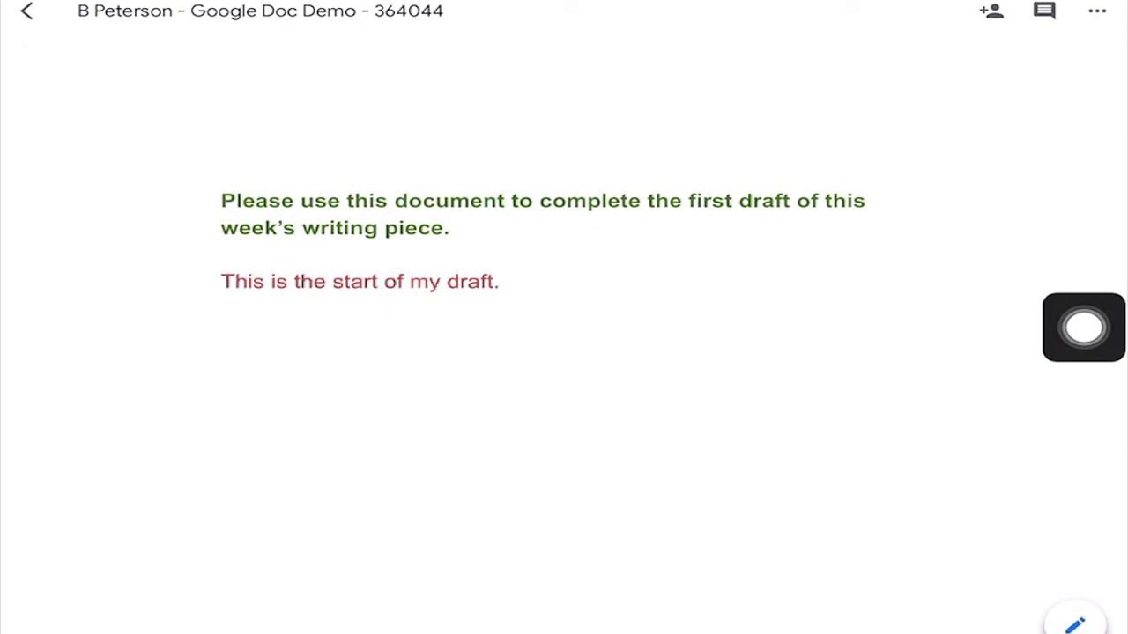
{"action": "left_click", "coordinate": [26, 11]}
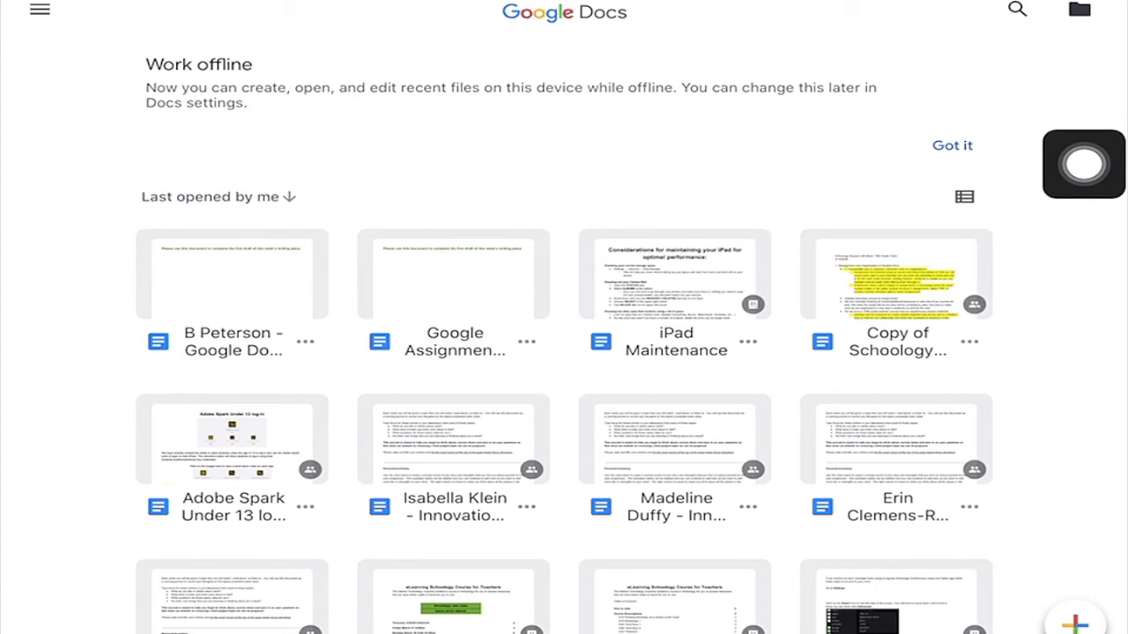
{"action": "left_click", "coordinate": [232, 291]}
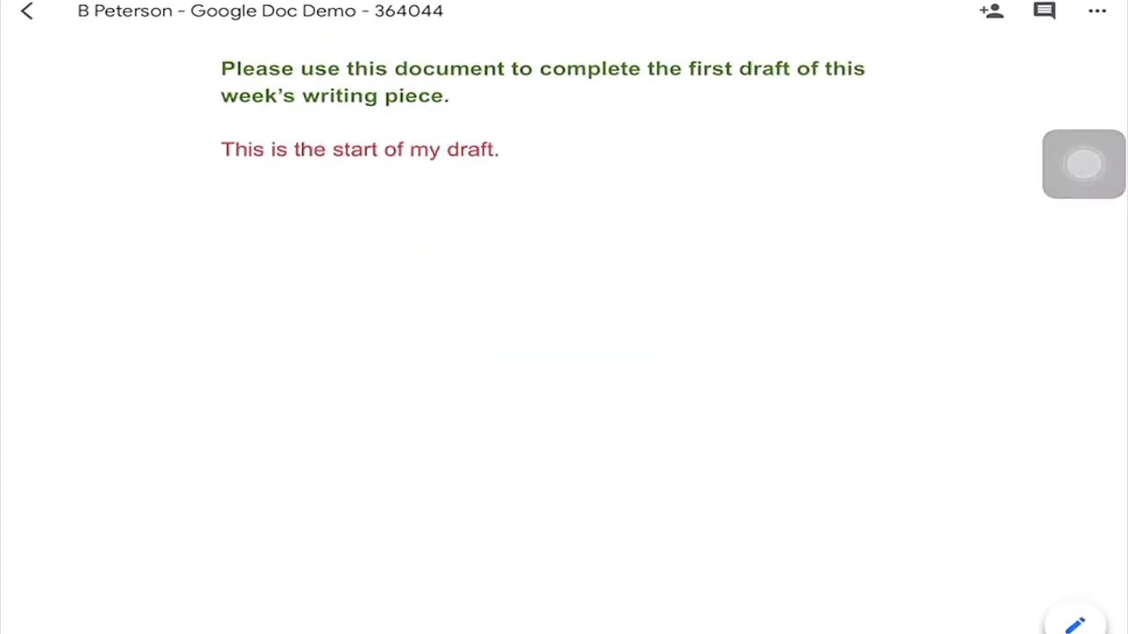
- View the document's sharing options and who has access, and close them without sharing
{"action": "left_click", "coordinate": [991, 12]}
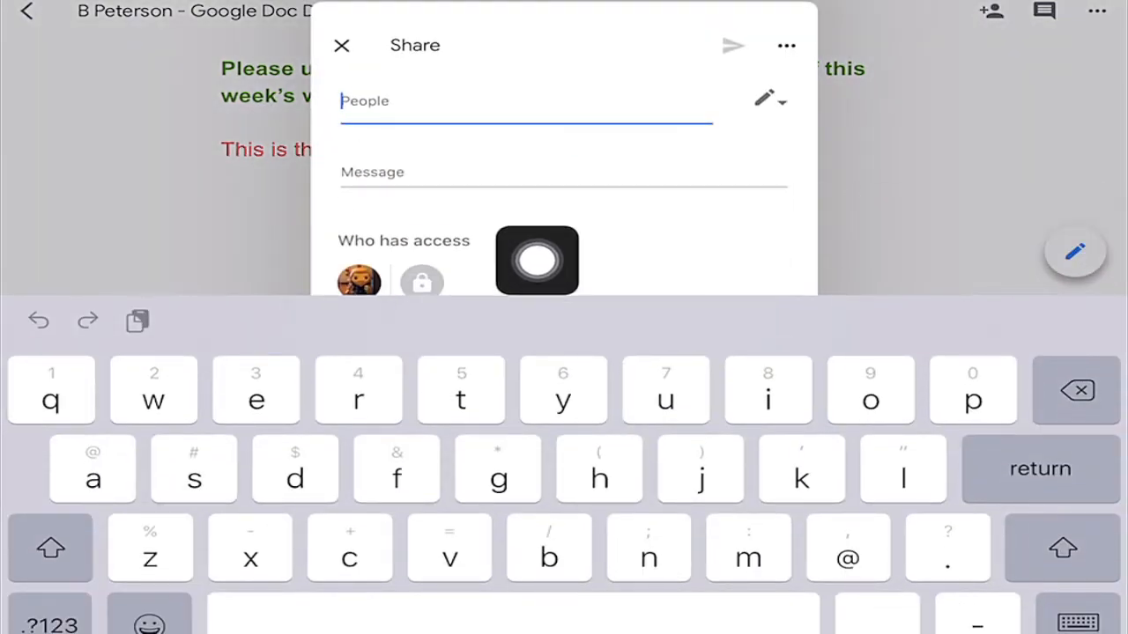
{"action": "left_click", "coordinate": [1078, 623]}
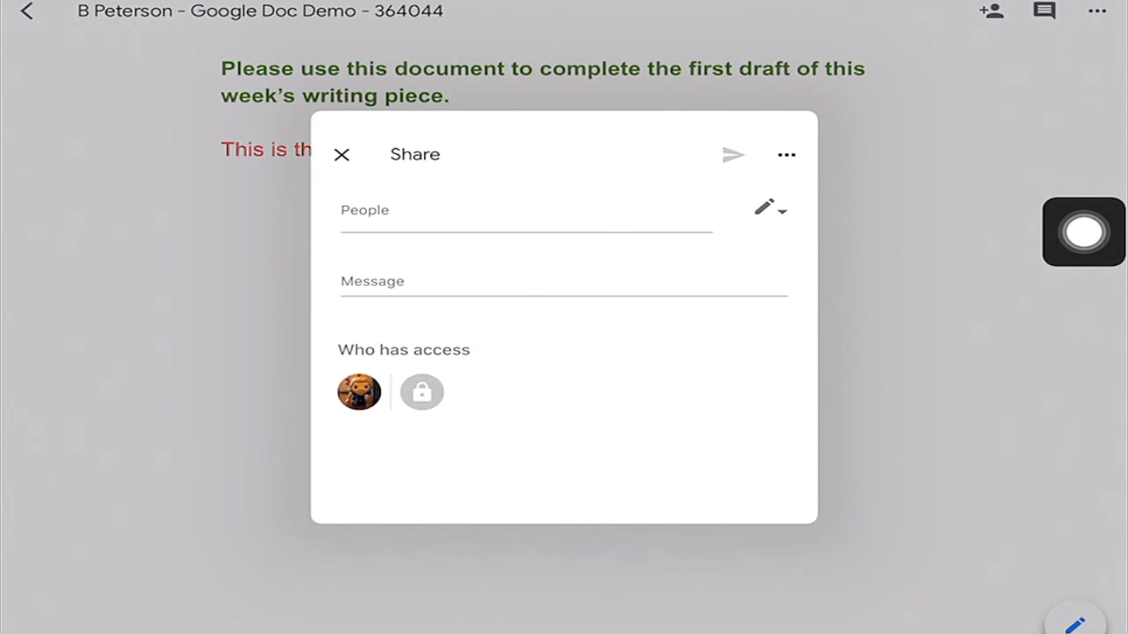
{"action": "left_click", "coordinate": [340, 155]}
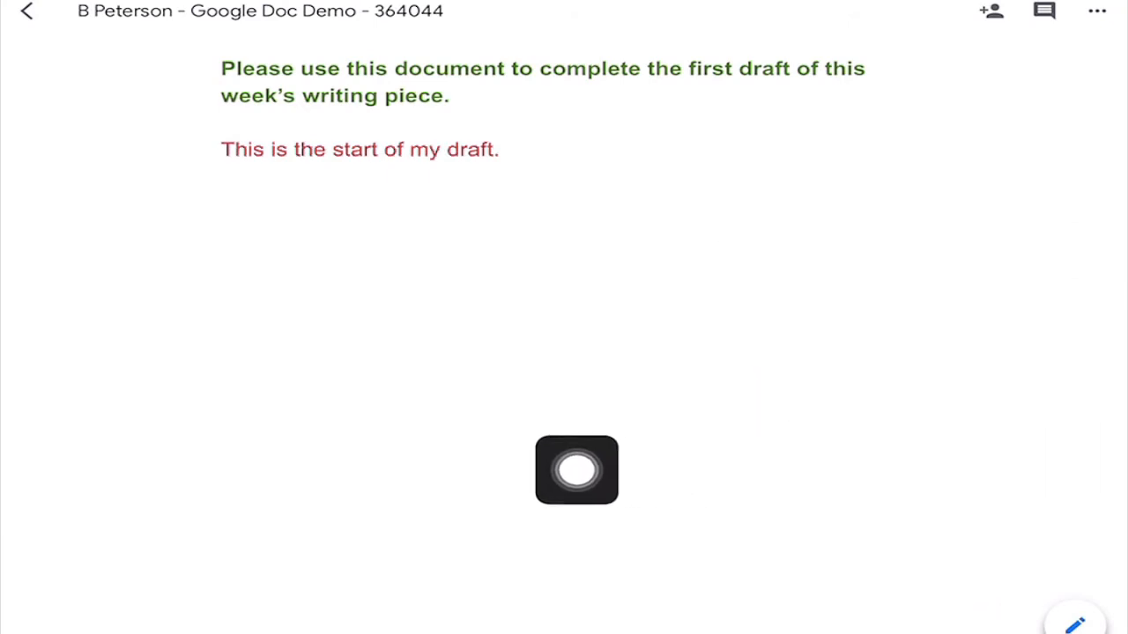
- Switch back to the Schoology app on the iPad, and from there to the teacher's assignment page in Chrome
{"action": "left_click_drag", "start_coordinate": [581, 471], "coordinate": [1069, 481]}
{"action": "double_click", "coordinate": [1084, 481]}
{"action": "left_click", "coordinate": [1079, 481]}
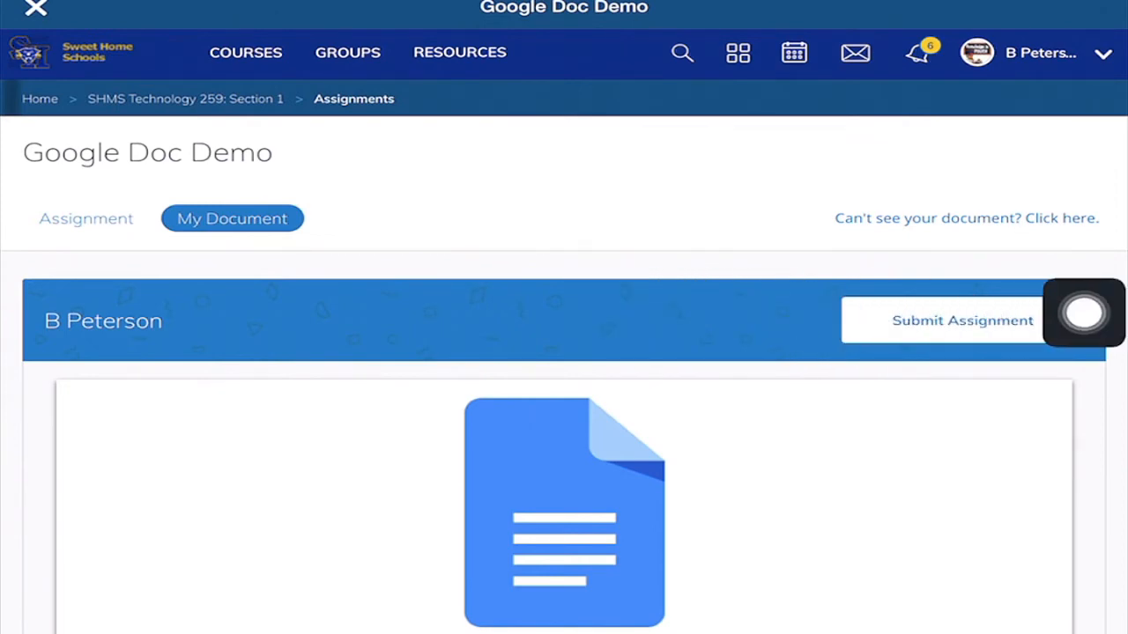
{"action": "key", "text": "super+Tab"}
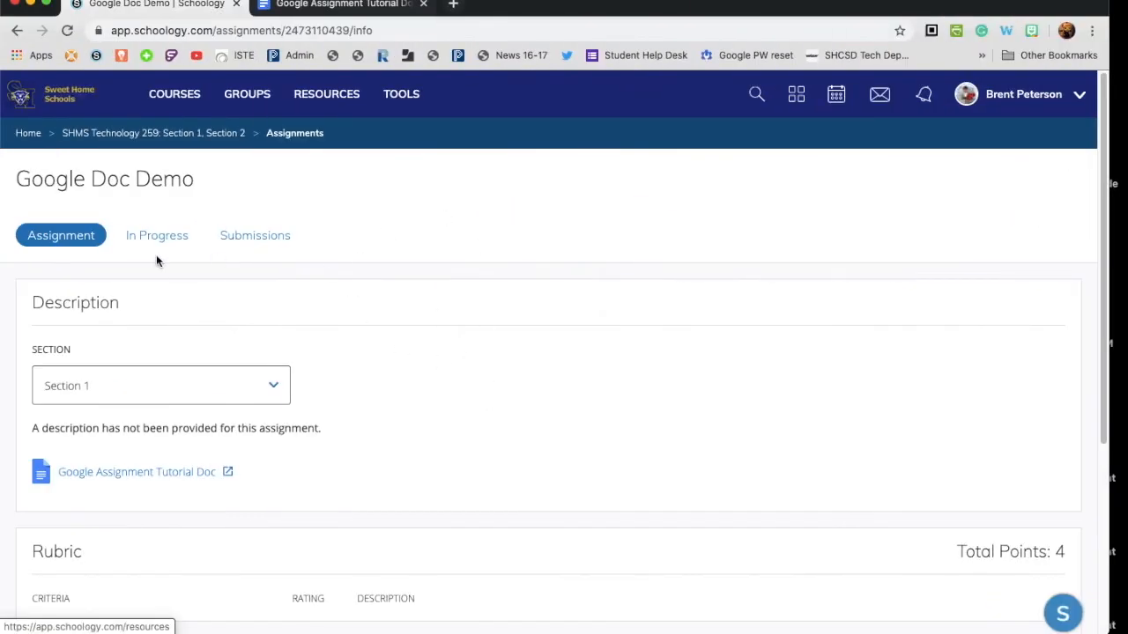
- Open the demo student's document from the in-progress work for Section 1 and review the draft text in it
{"action": "left_click", "coordinate": [159, 237]}
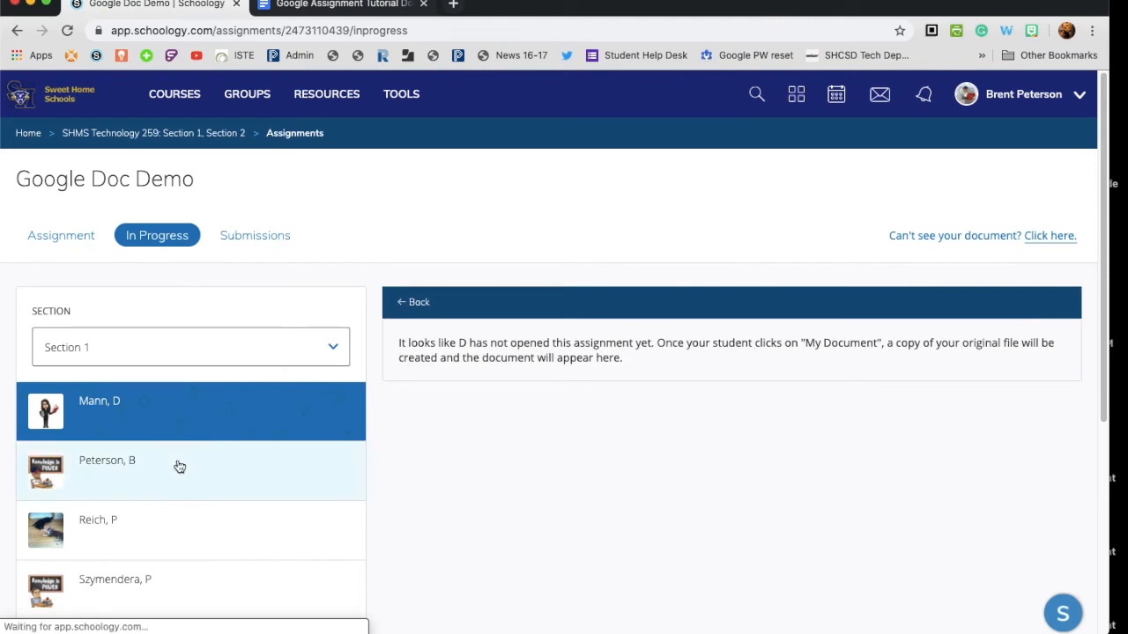
{"action": "left_click", "coordinate": [179, 466]}
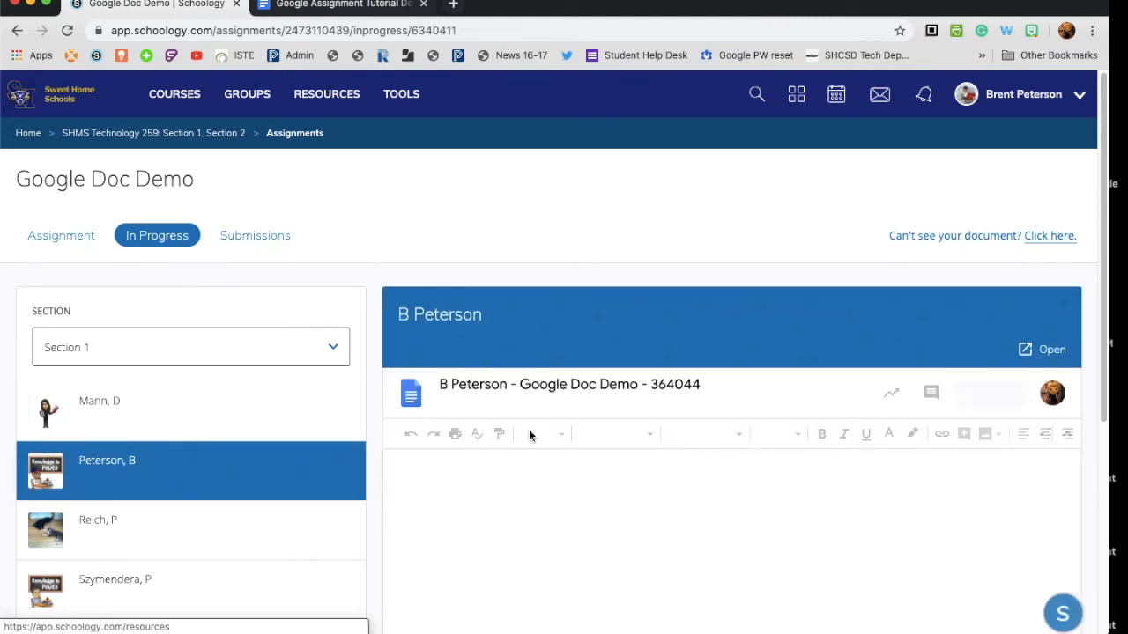
{"action": "scroll", "coordinate": [669, 423], "scroll_direction": "down", "scroll_amount": 1}
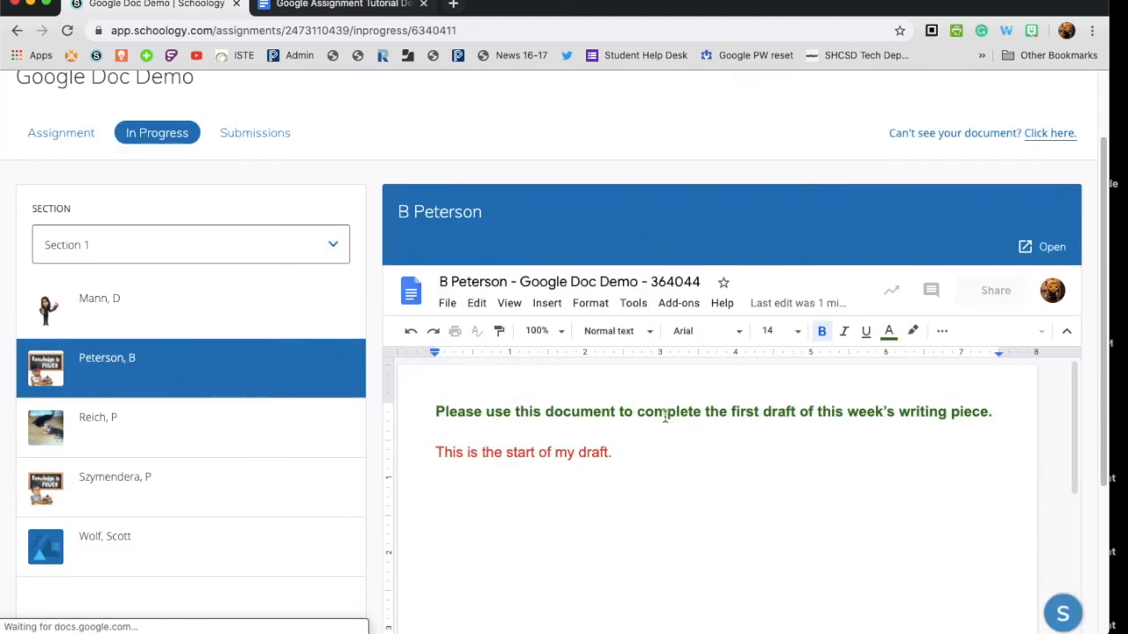
{"action": "scroll", "coordinate": [682, 432], "scroll_direction": "up", "scroll_amount": 2}
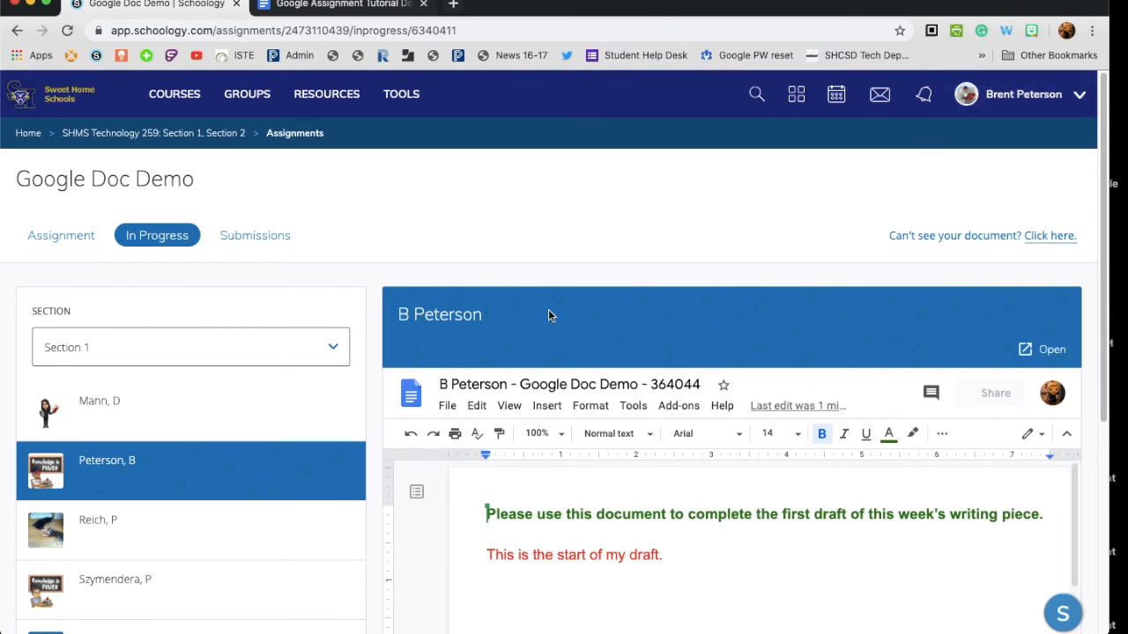
{"action": "scroll", "coordinate": [548, 316], "scroll_direction": "down", "scroll_amount": 3}
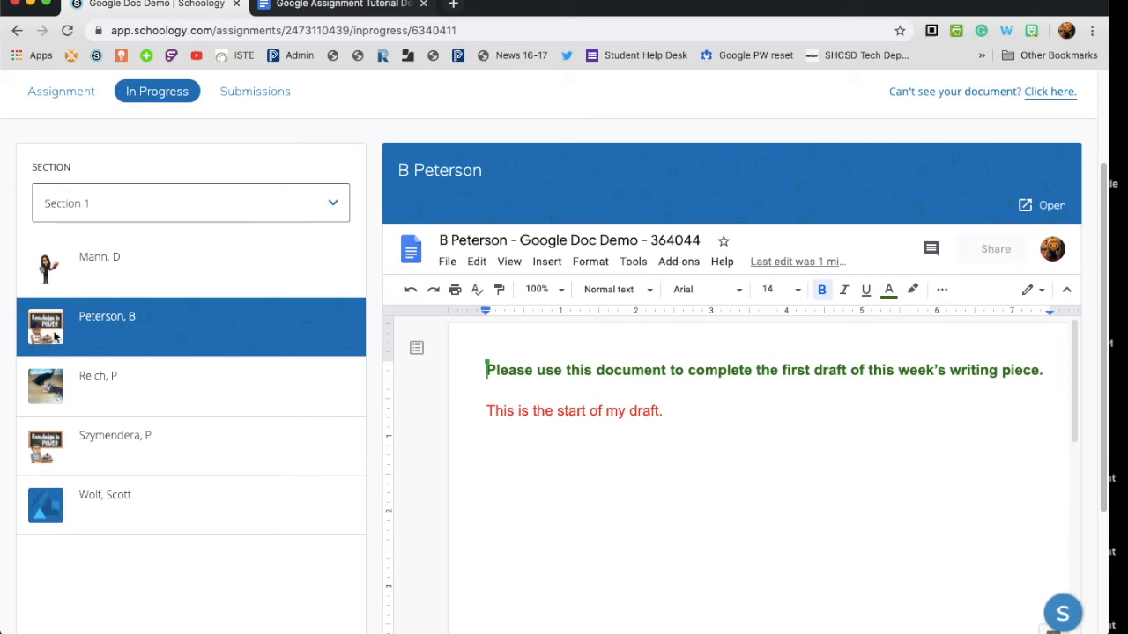
{"action": "scroll", "coordinate": [679, 405], "scroll_direction": "down", "scroll_amount": 3}
{"action": "scroll", "coordinate": [678, 405], "scroll_direction": "up", "scroll_amount": 1}
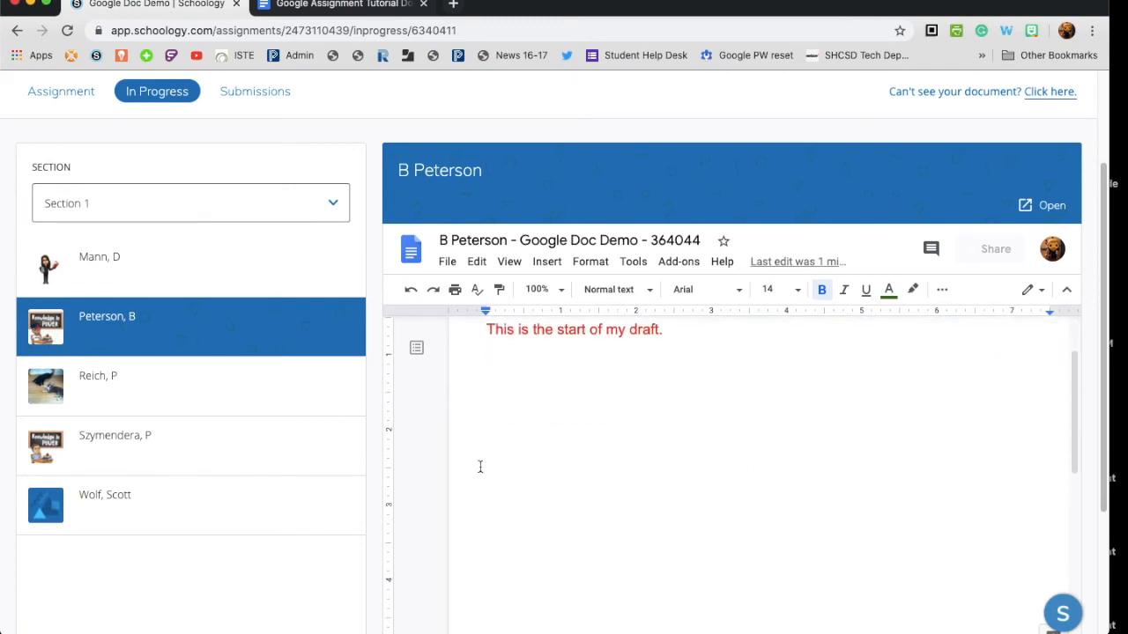
{"action": "scroll", "coordinate": [546, 405], "scroll_direction": "up", "scroll_amount": 2}
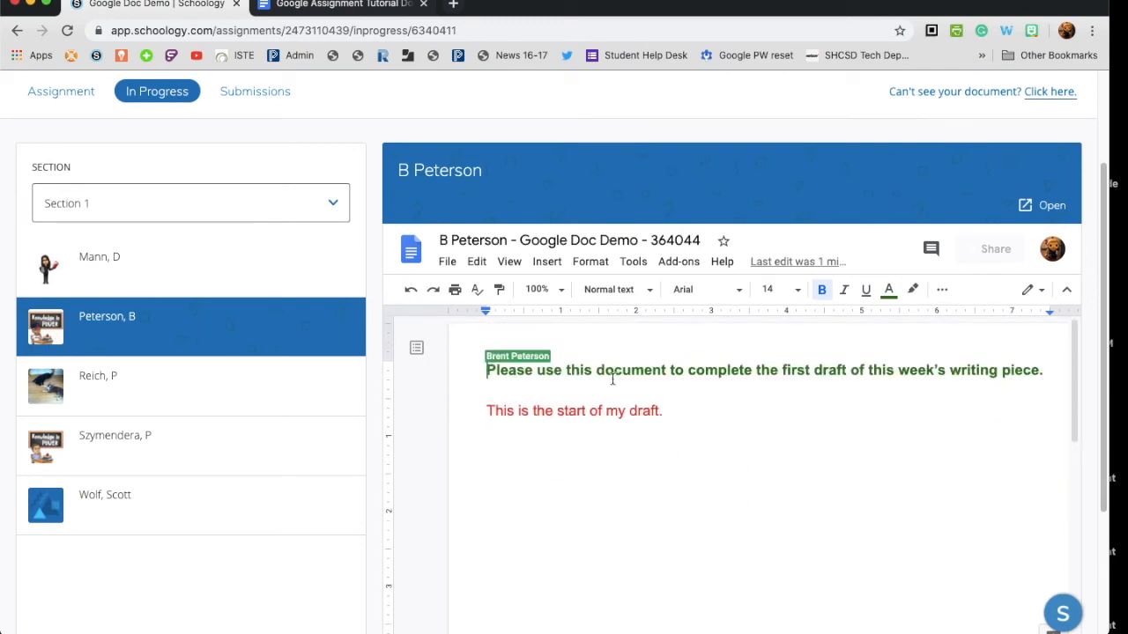
- Add the feedback "Good work" in bright green on a new line below the student's draft sentence
{"action": "left_click", "coordinate": [675, 410]}
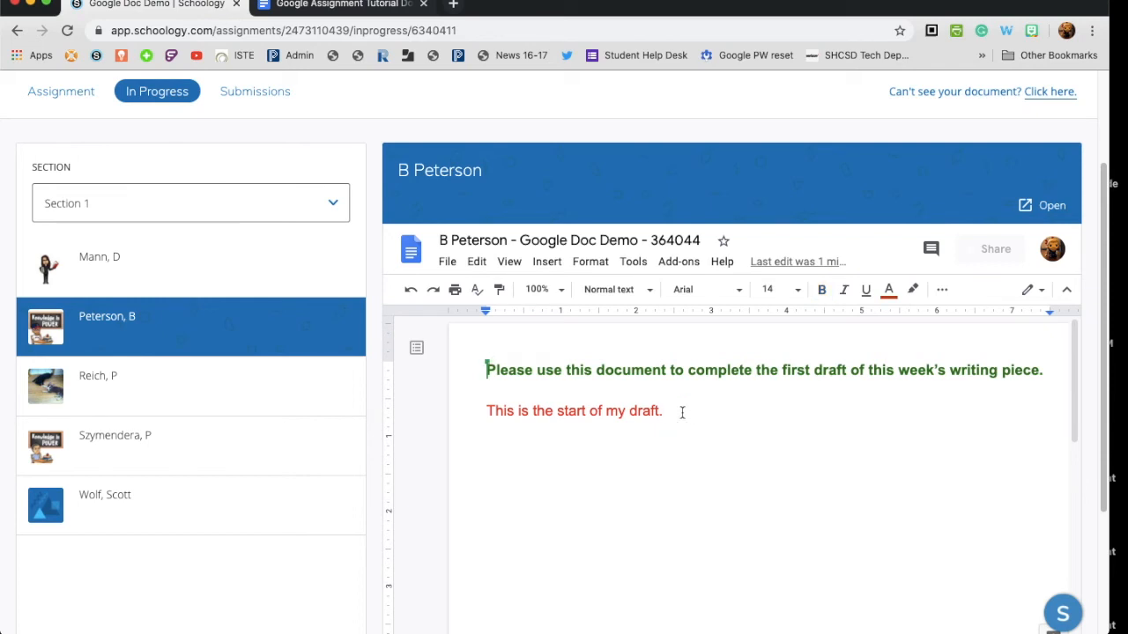
{"action": "key", "text": "Return"}
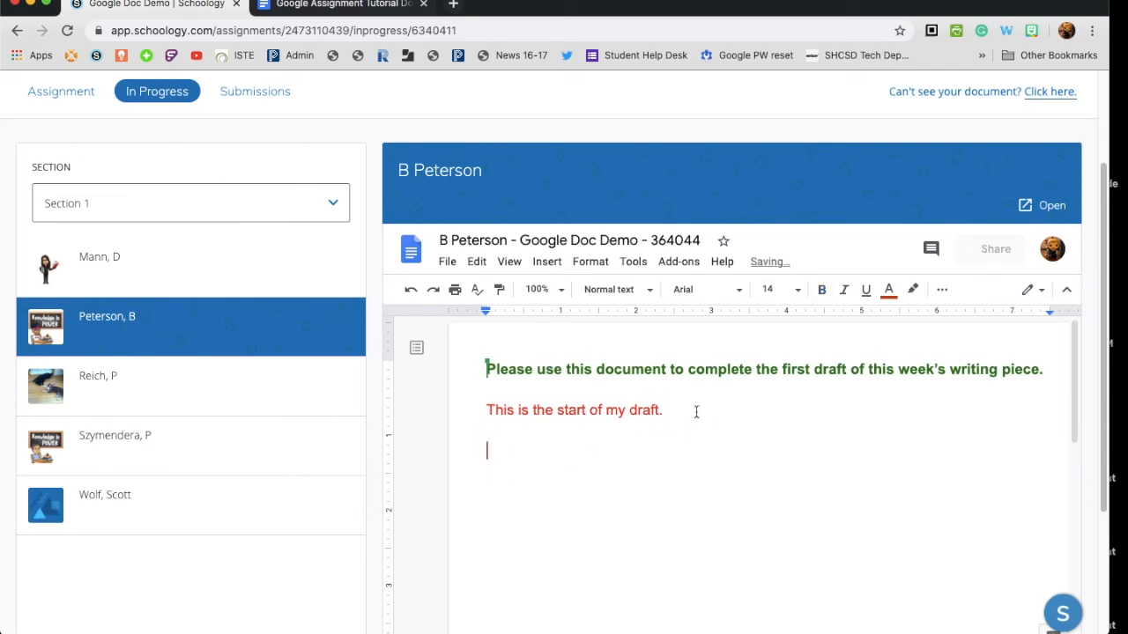
{"action": "left_click", "coordinate": [891, 296]}
{"action": "left_click", "coordinate": [962, 344]}
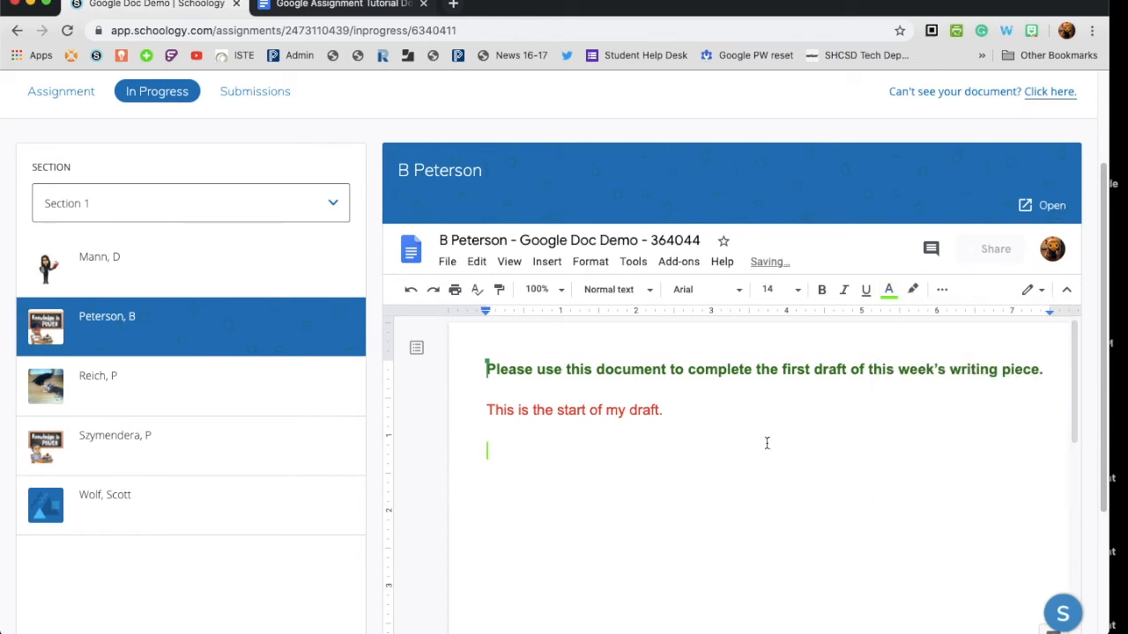
{"action": "type", "text": "Good work"}
- Attach the comment "try to use your best writing." to the sentence "This is the start of my draft."
{"action": "left_click_drag", "start_coordinate": [486, 410], "coordinate": [667, 404]}
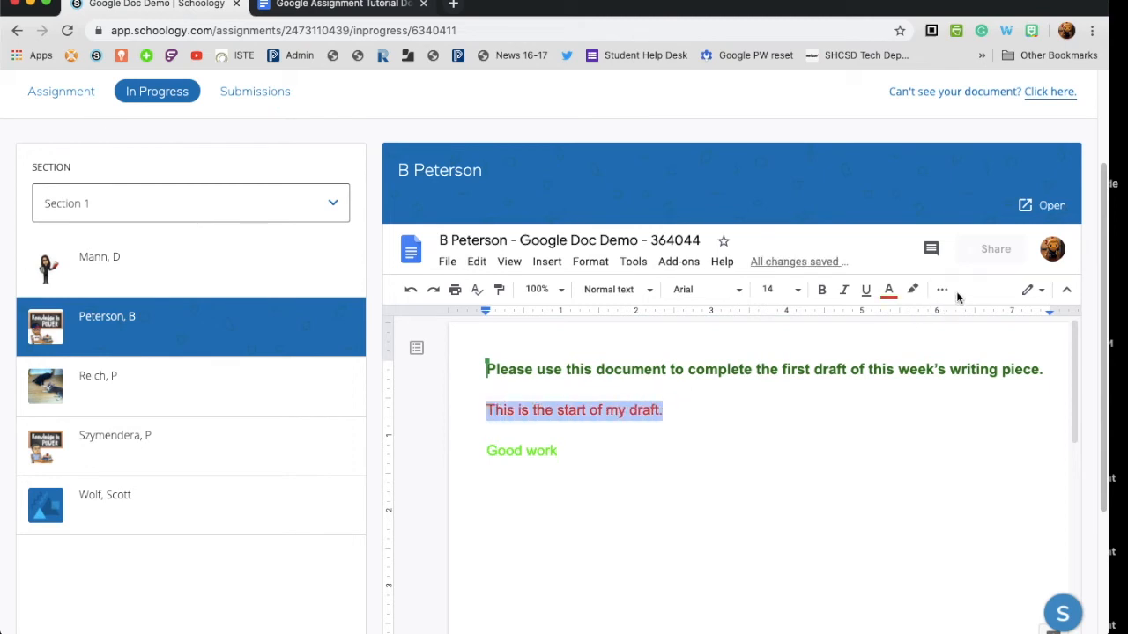
{"action": "left_click", "coordinate": [930, 249]}
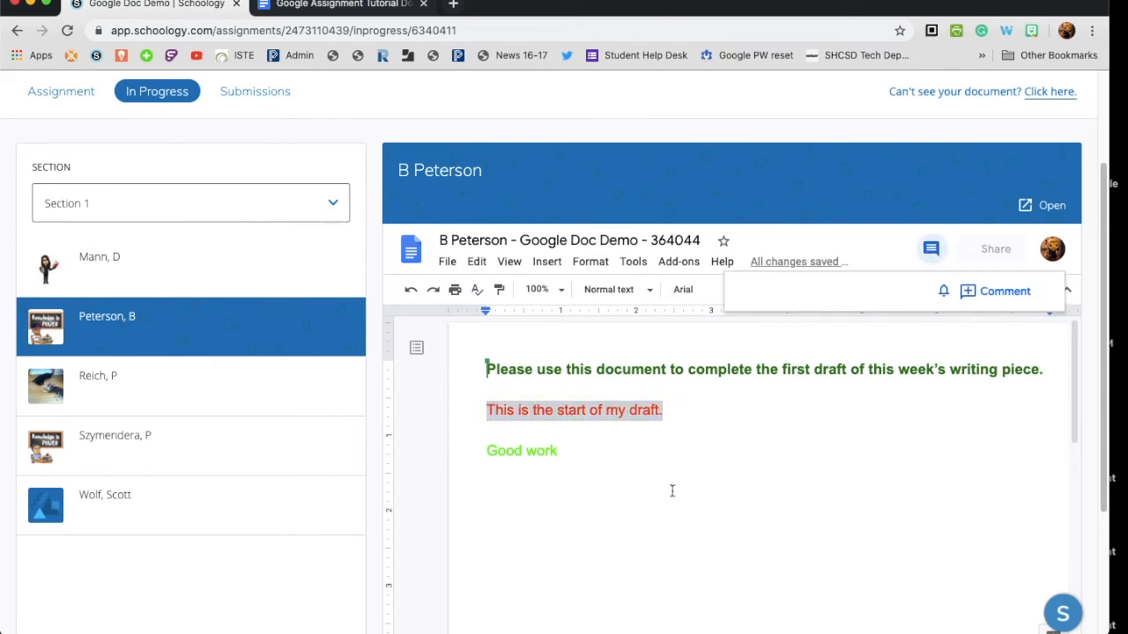
{"action": "left_click", "coordinate": [989, 291]}
{"action": "left_click", "coordinate": [905, 473]}
{"action": "type", "text": "try to"}
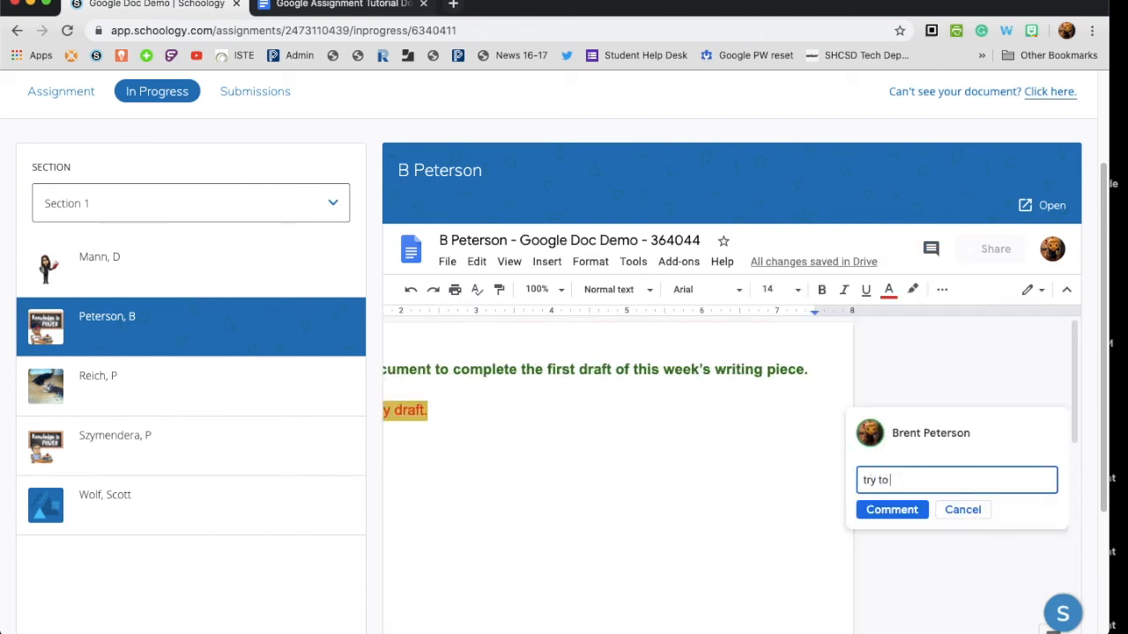
{"action": "type", "text": " use your best writing."}
{"action": "left_click", "coordinate": [892, 510]}
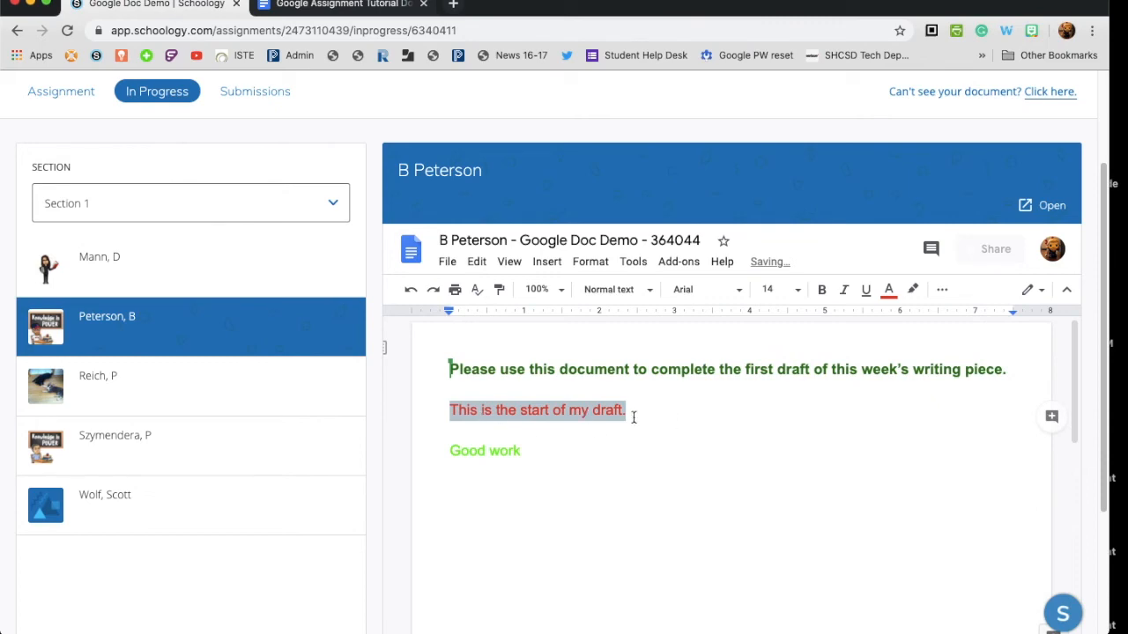
- Switch to the iPad to view the feedback in the student's document and the assignment's My Document page in Schoology
{"action": "key", "text": "super+Tab"}
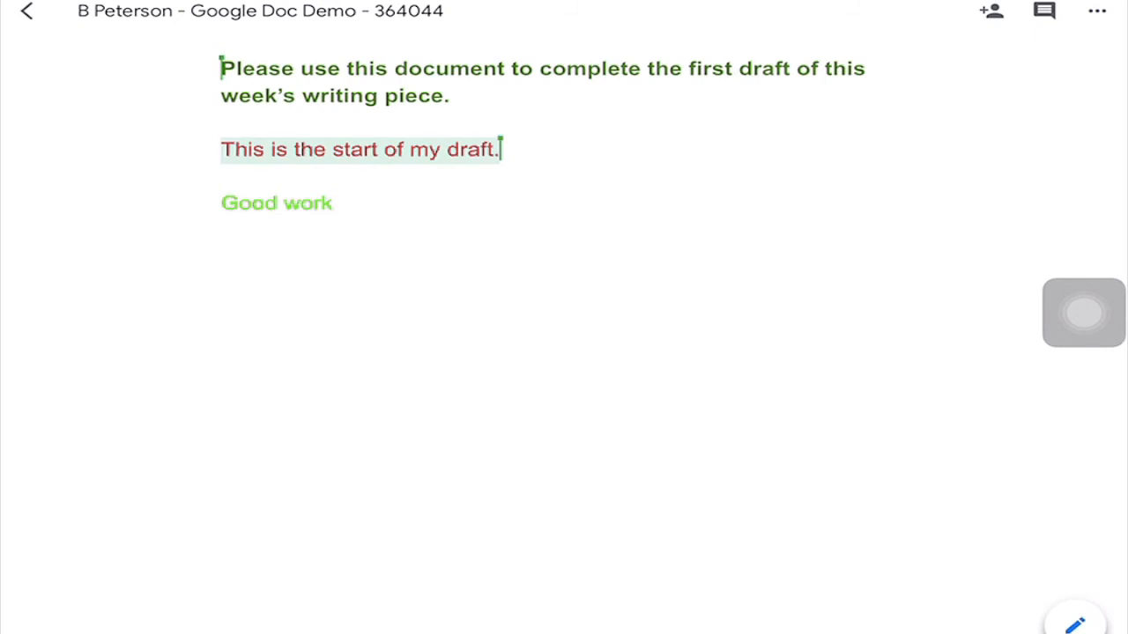
{"action": "scroll", "coordinate": [564, 318], "scroll_direction": "down", "scroll_amount": 1}
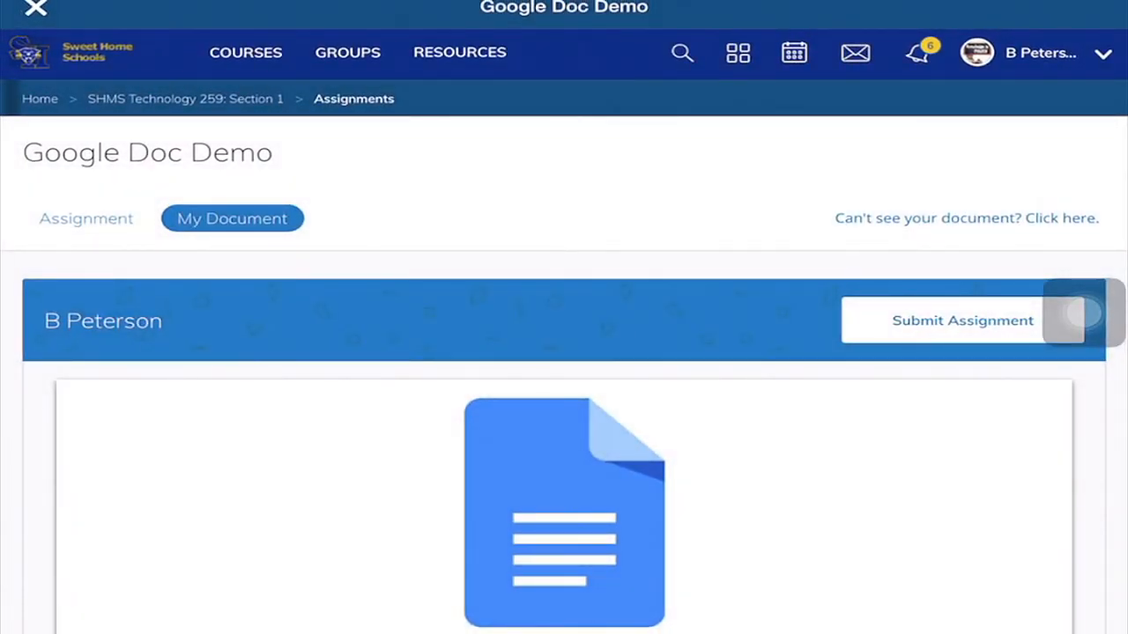
{"action": "left_click_drag", "start_coordinate": [1083, 314], "coordinate": [1022, 466]}
- Switch back to the teacher's Schoology page in Chrome and check the submissions for Google Doc Demo
{"action": "key", "text": "super+Tab"}
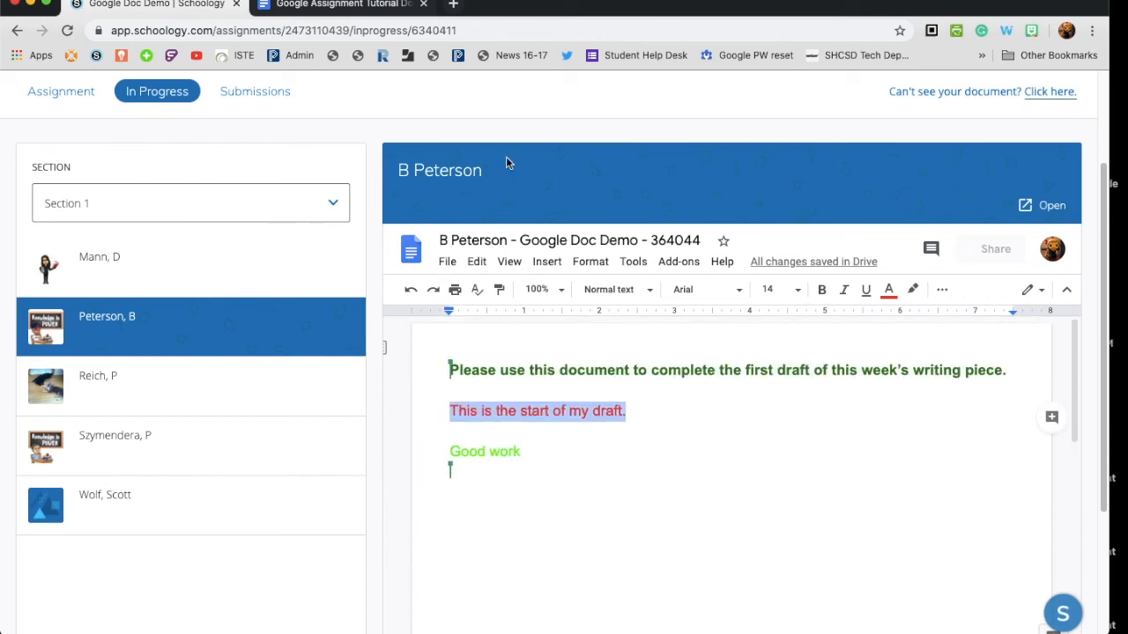
{"action": "left_click", "coordinate": [253, 92]}
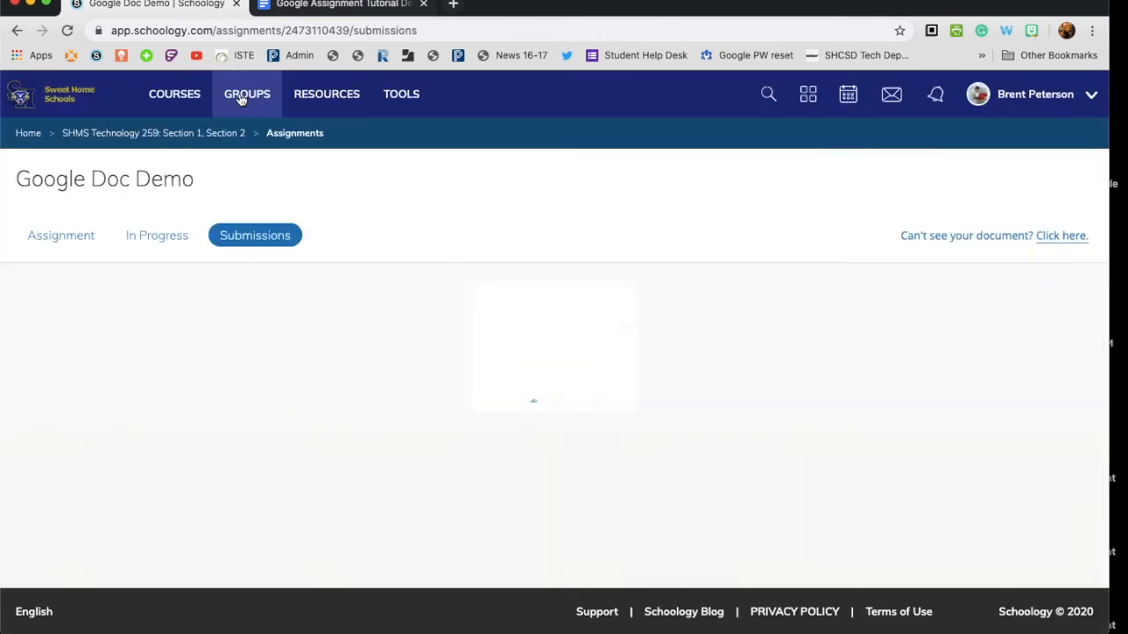
{"action": "scroll", "coordinate": [807, 360], "scroll_direction": "down", "scroll_amount": 2}
{"action": "scroll", "coordinate": [808, 360], "scroll_direction": "up", "scroll_amount": 2}
- Switch to the student's Schoology view on the iPad, submit the Google Doc Demo assignment and confirm the submission
{"action": "key", "text": "super+Tab"}
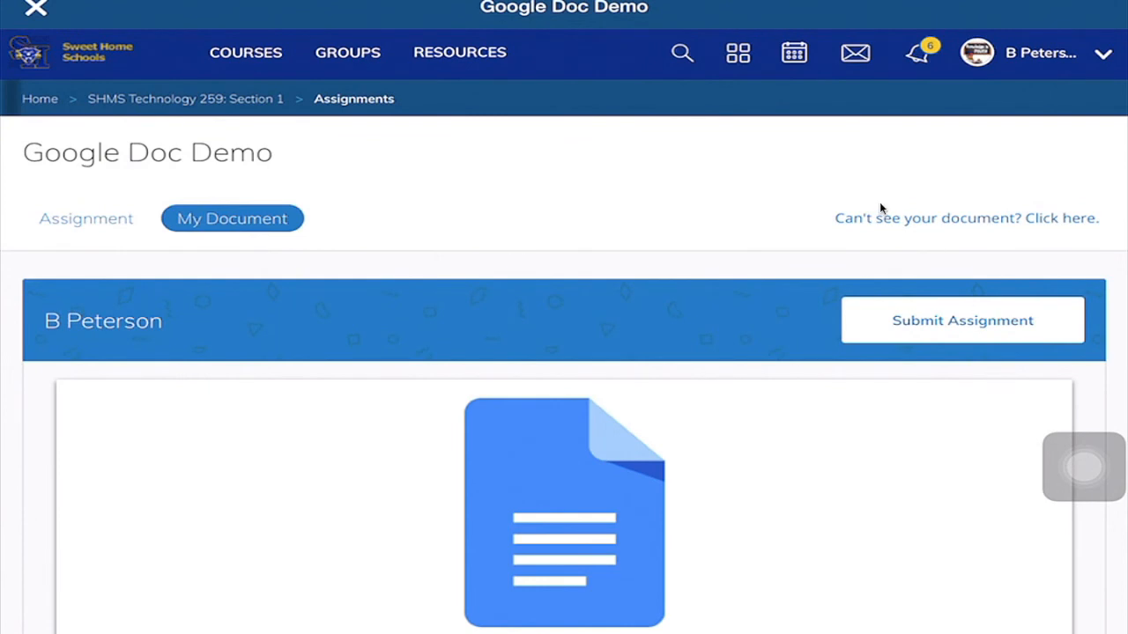
{"action": "left_click", "coordinate": [975, 332]}
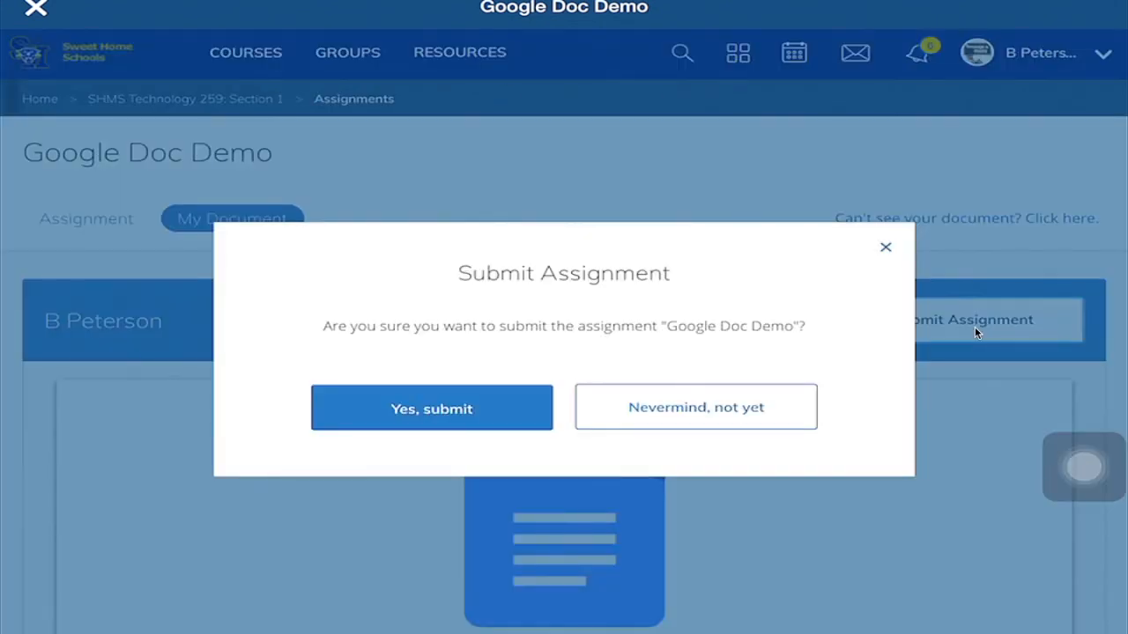
{"action": "left_click", "coordinate": [468, 403]}
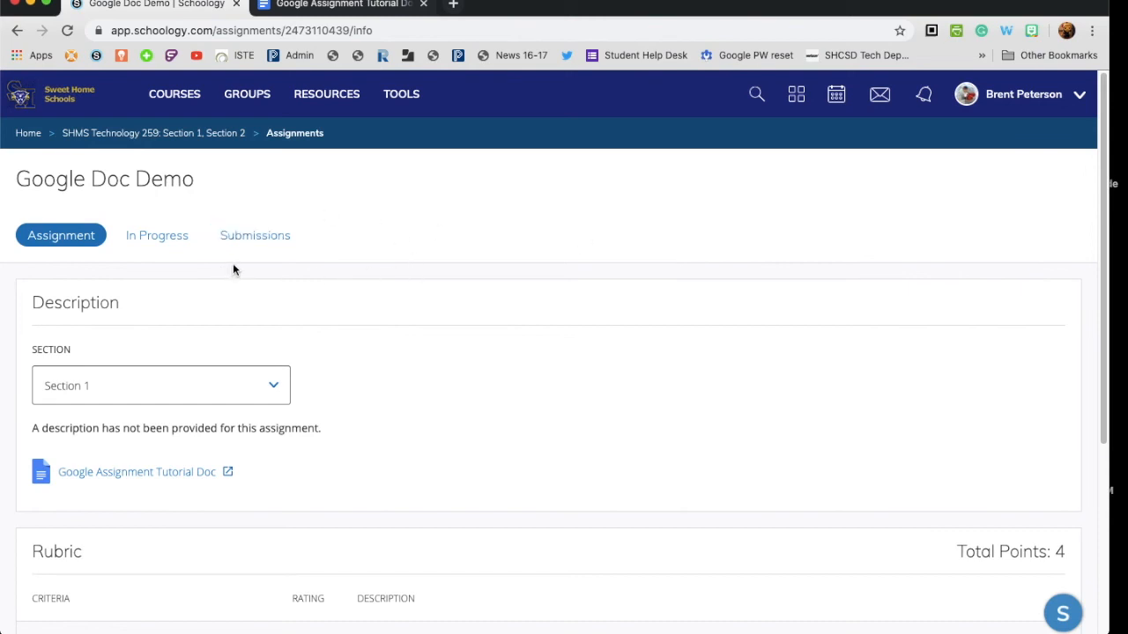
- Check the teacher's in-progress list for Section 1, and examine the submitted student document among the submissions
{"action": "left_click", "coordinate": [163, 240]}
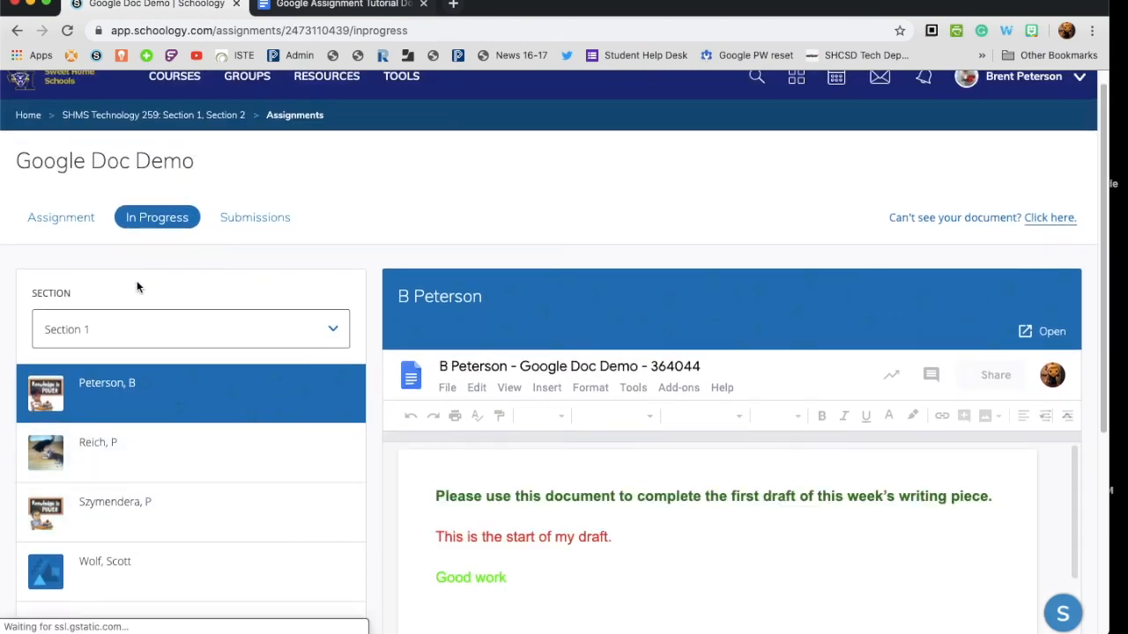
{"action": "left_click", "coordinate": [257, 220]}
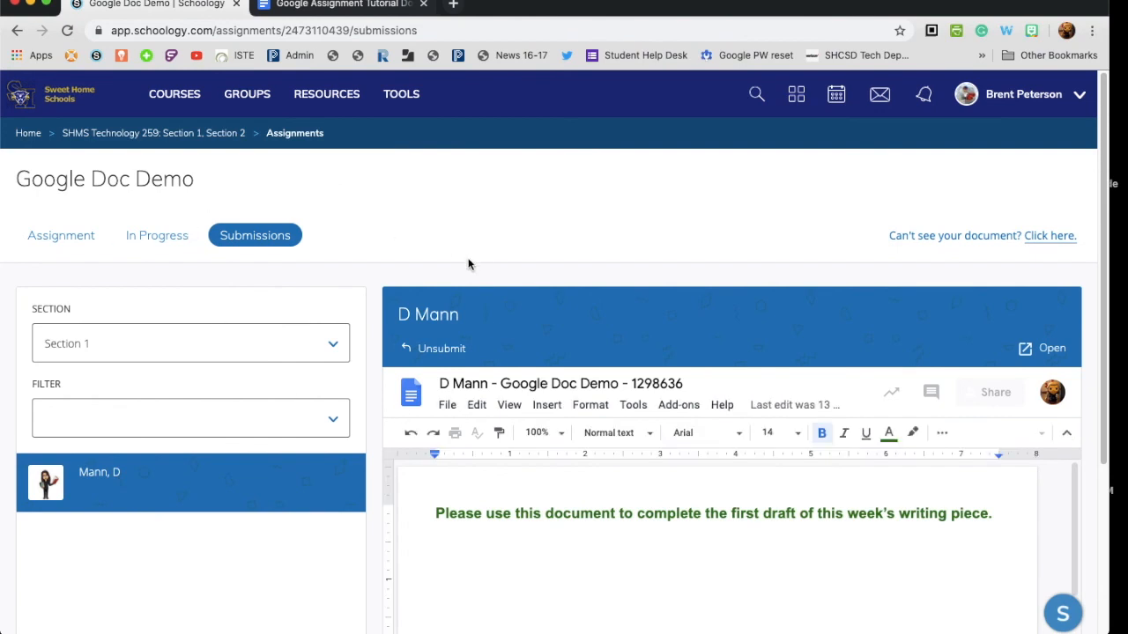
{"action": "scroll", "coordinate": [468, 263], "scroll_direction": "down", "scroll_amount": 2}
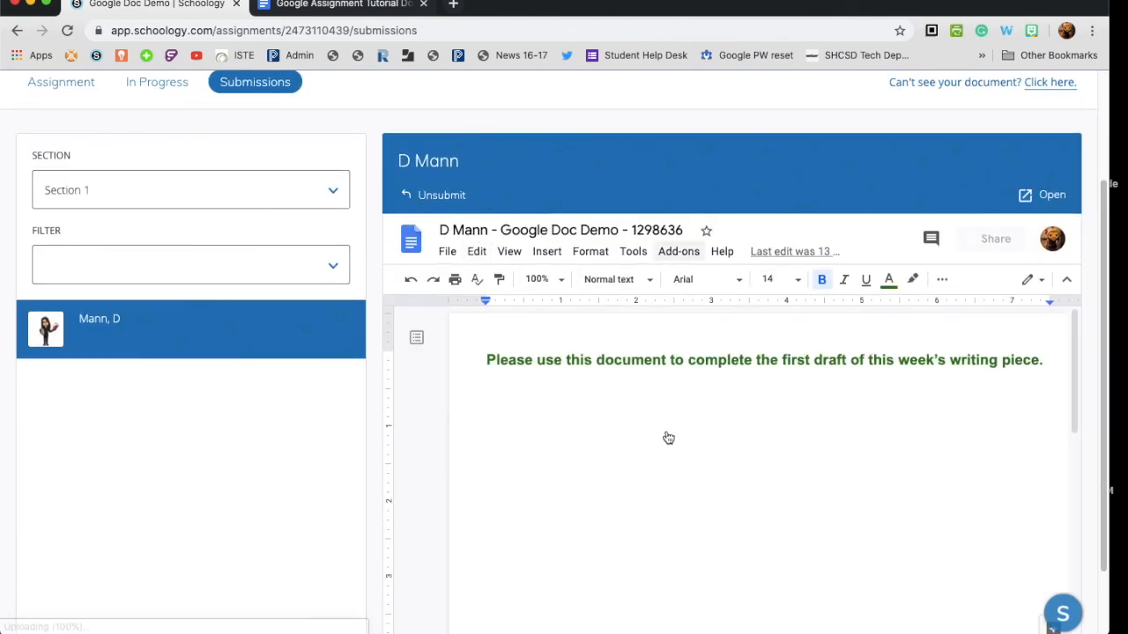
{"action": "left_click", "coordinate": [755, 461]}
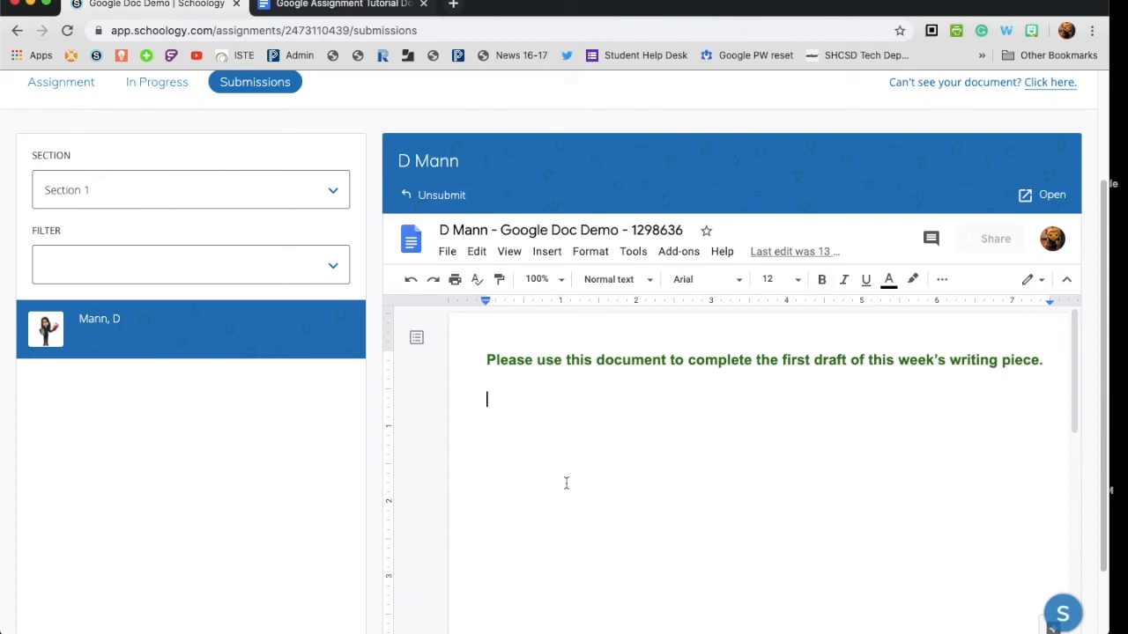
{"action": "scroll", "coordinate": [756, 462], "scroll_direction": "up", "scroll_amount": 2}
{"action": "scroll", "coordinate": [757, 462], "scroll_direction": "down", "scroll_amount": 3}
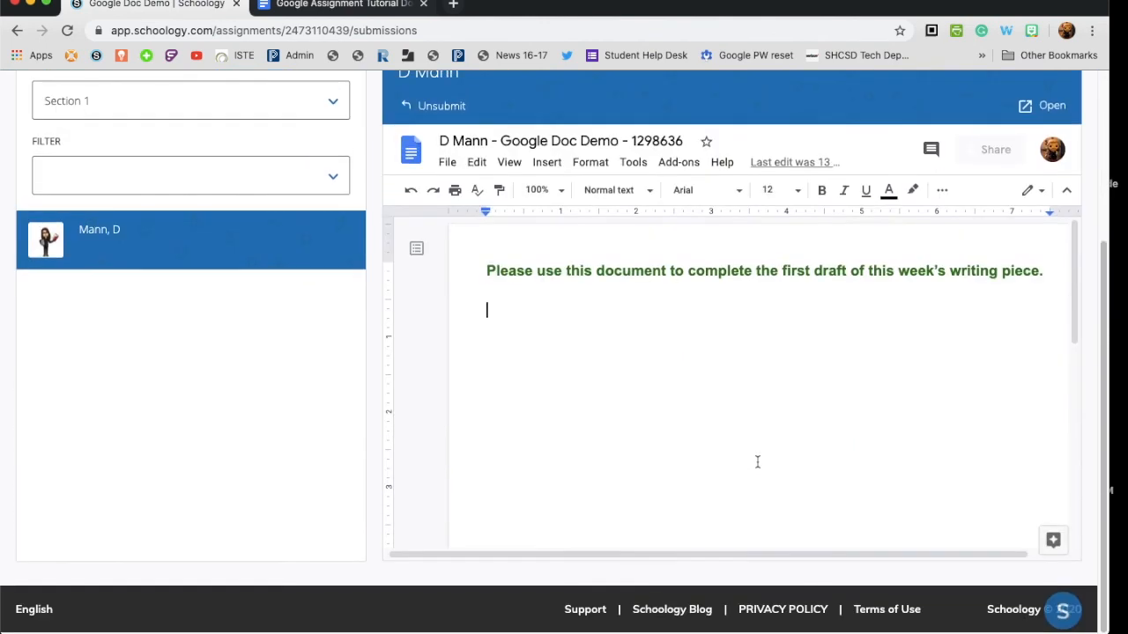
{"action": "scroll", "coordinate": [757, 461], "scroll_direction": "up", "scroll_amount": 2}
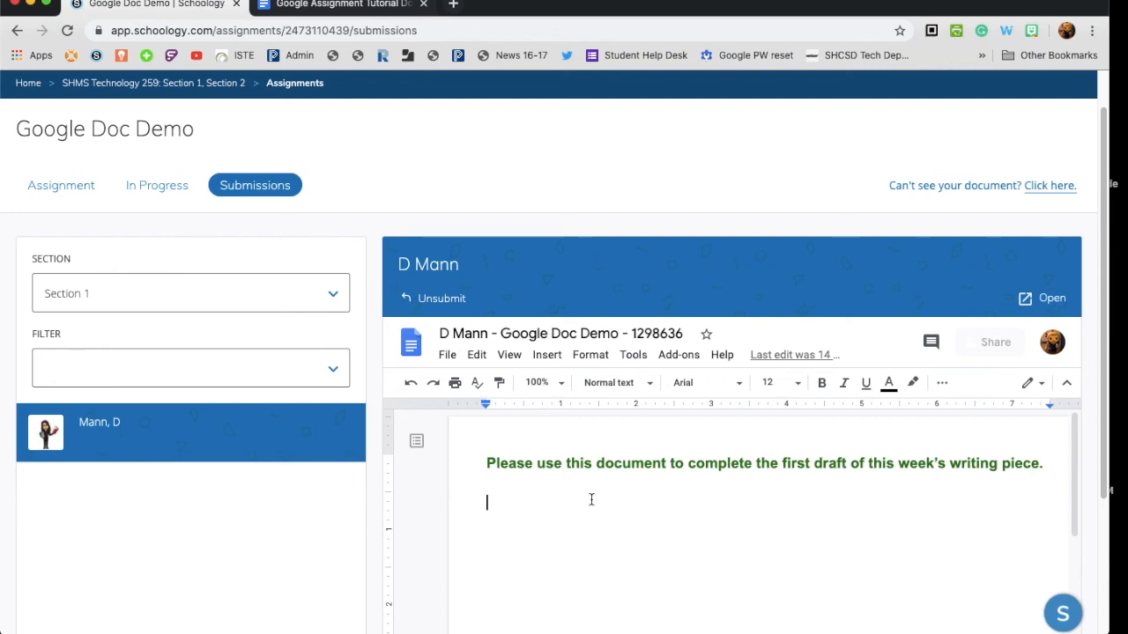
- Unsubmit the submitted student document to return it to the student, and check it in the in-progress list
{"action": "scroll", "coordinate": [617, 493], "scroll_direction": "up", "scroll_amount": 2}
{"action": "left_click", "coordinate": [441, 350]}
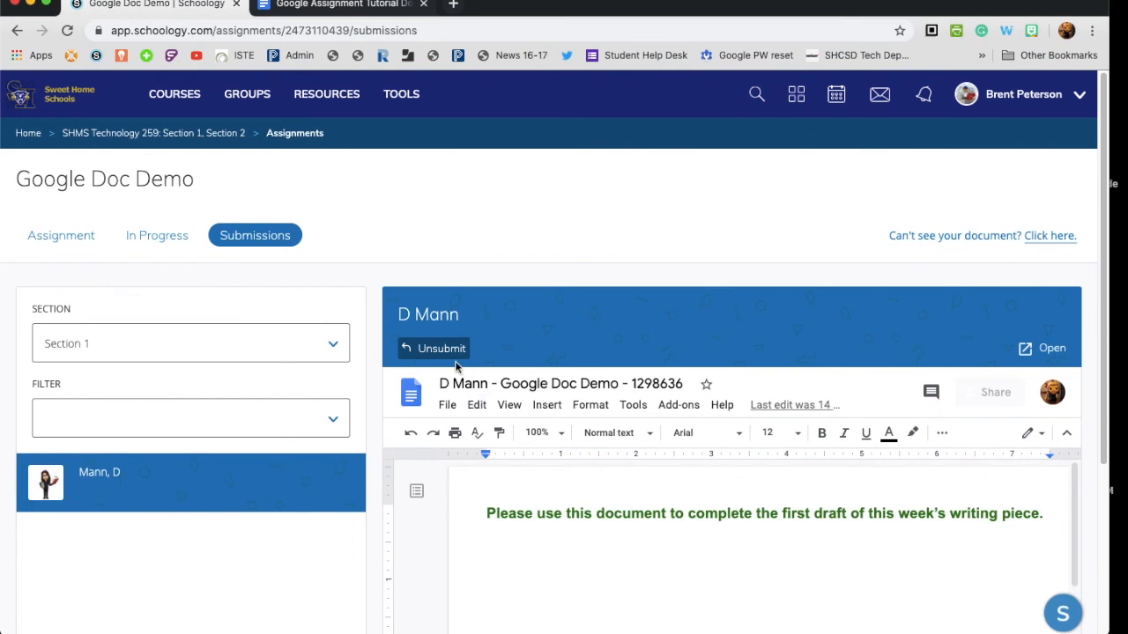
{"action": "left_click", "coordinate": [435, 350]}
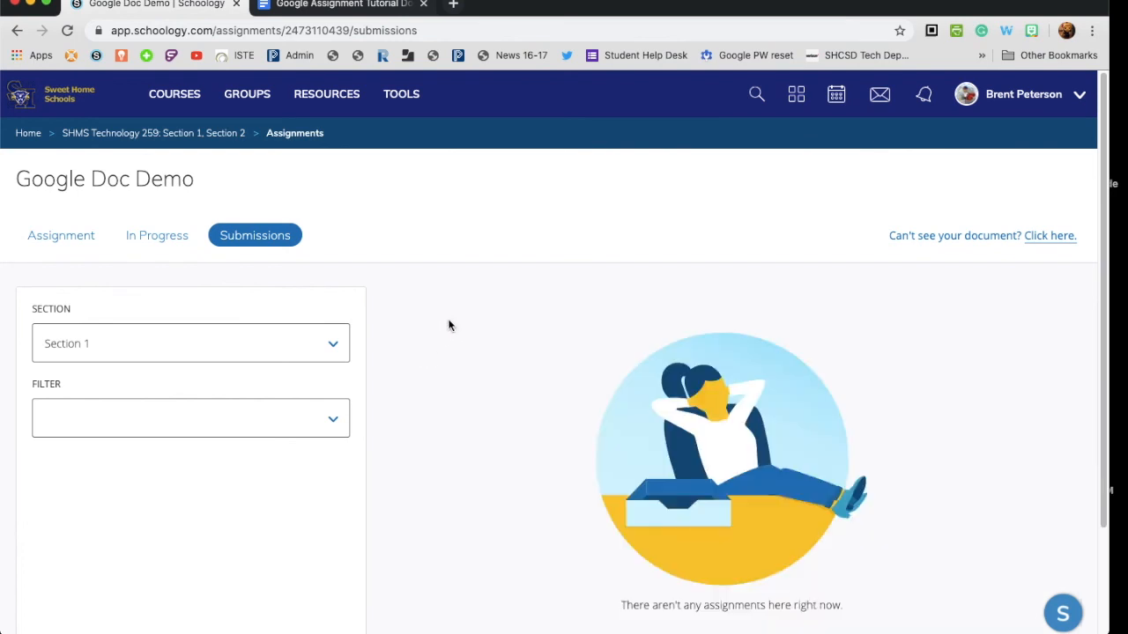
{"action": "left_click", "coordinate": [155, 250]}
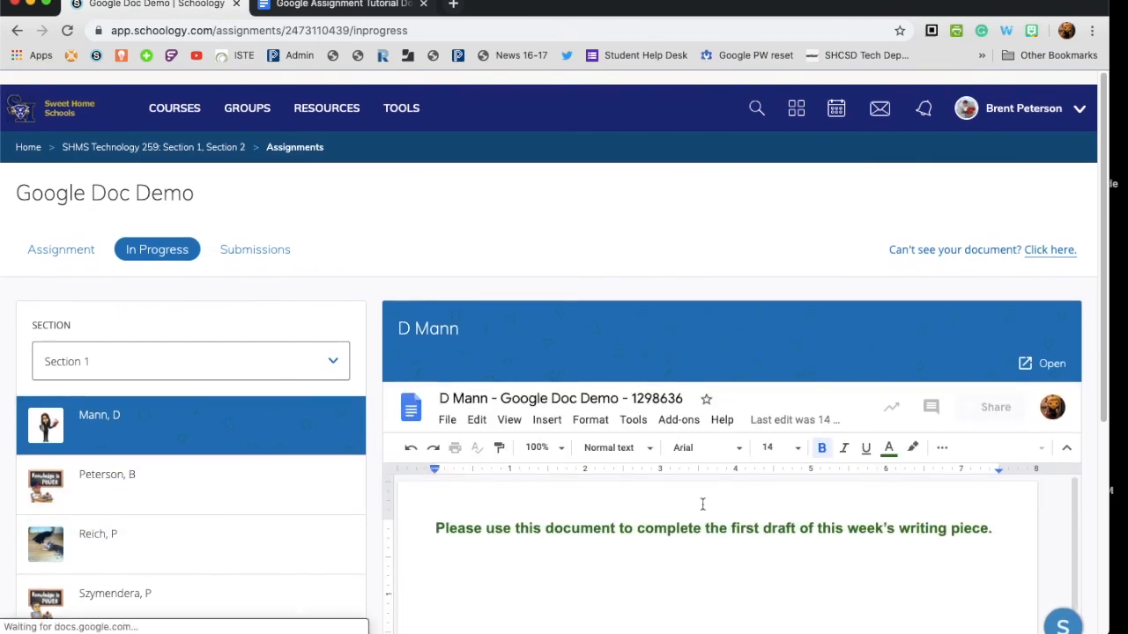
{"action": "scroll", "coordinate": [702, 505], "scroll_direction": "down", "scroll_amount": 4}
{"action": "scroll", "coordinate": [702, 504], "scroll_direction": "up", "scroll_amount": 4}
- Review the assignment's description and rubric, check the in-progress work and submissions once more, and return to the assignment overview
{"action": "left_click", "coordinate": [65, 235]}
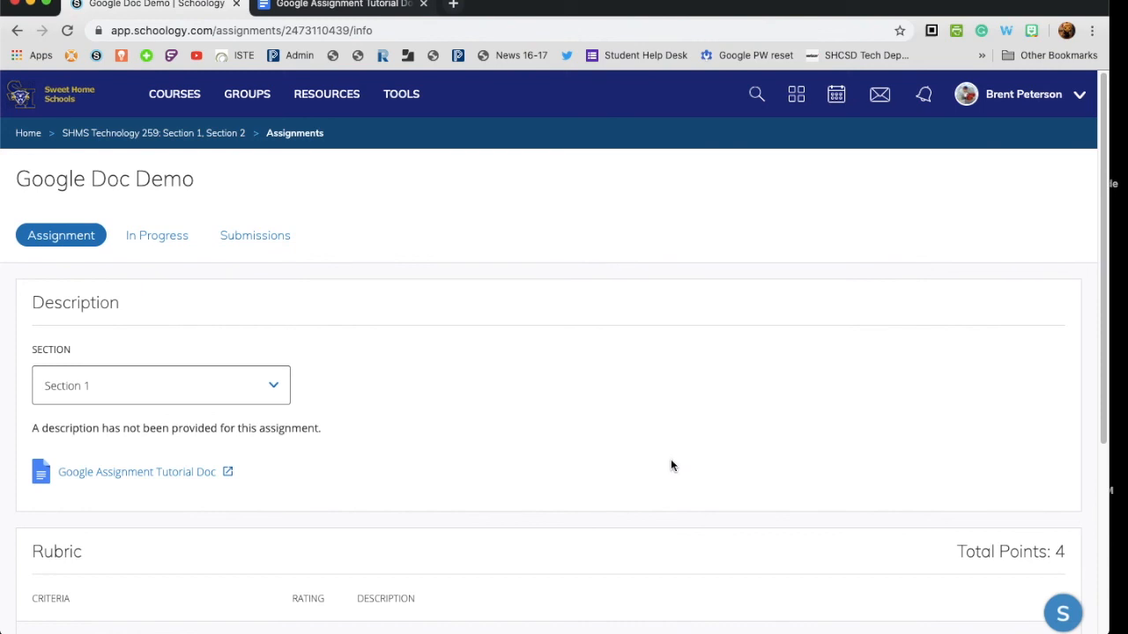
{"action": "scroll", "coordinate": [670, 556], "scroll_direction": "down", "scroll_amount": 5}
{"action": "scroll", "coordinate": [668, 556], "scroll_direction": "up", "scroll_amount": 1}
{"action": "scroll", "coordinate": [668, 556], "scroll_direction": "up", "scroll_amount": 3}
{"action": "left_click", "coordinate": [153, 235]}
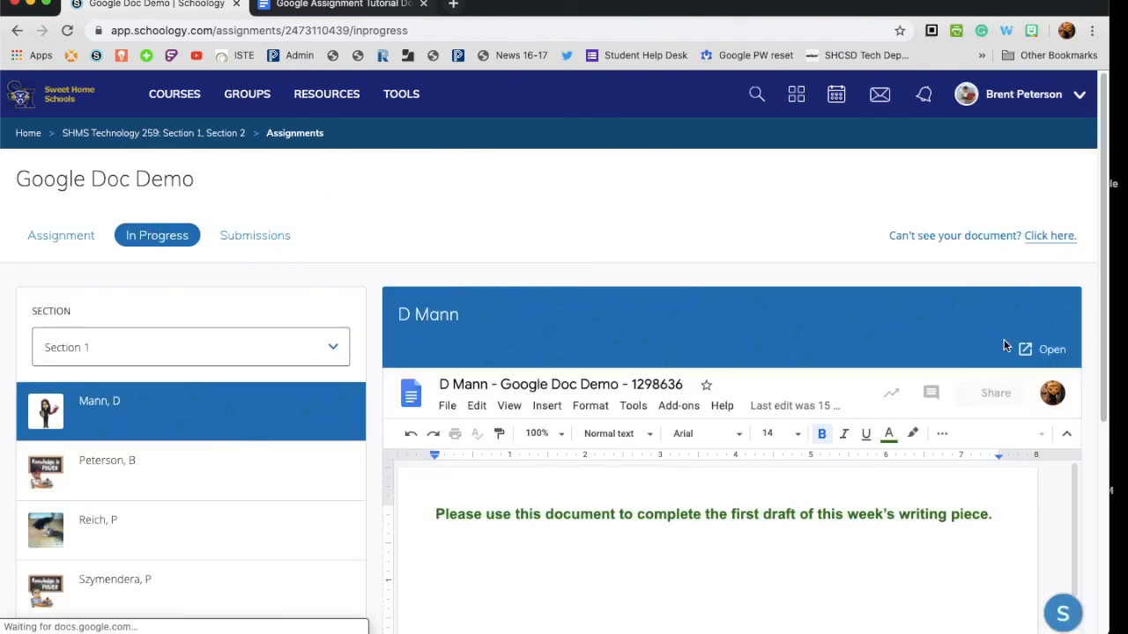
{"action": "left_click", "coordinate": [292, 234]}
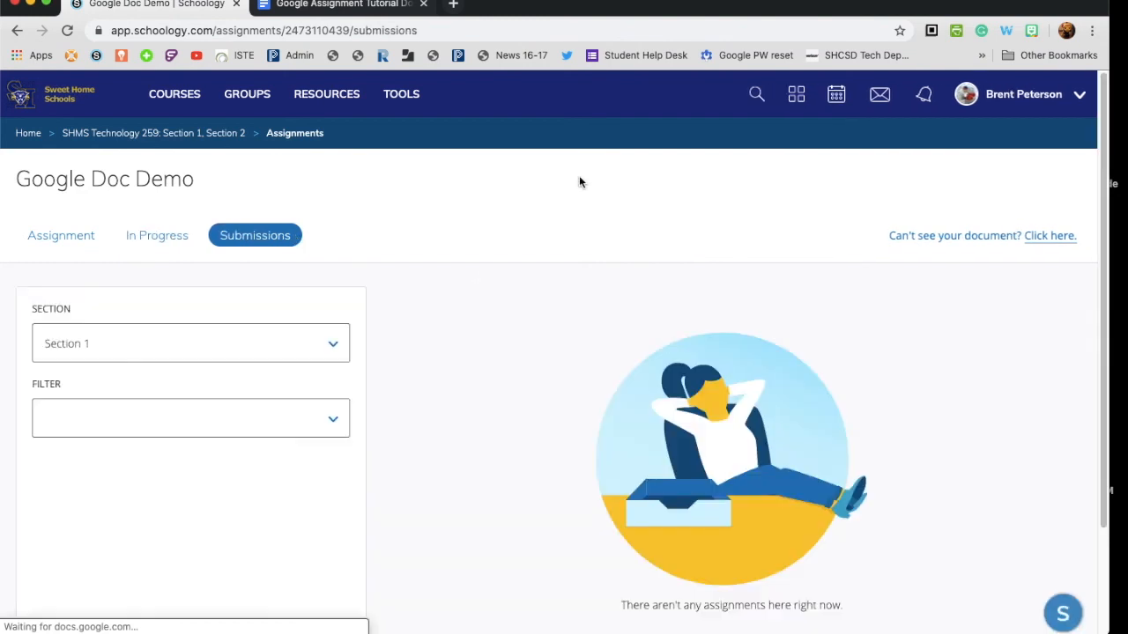
{"action": "left_click", "coordinate": [51, 238]}
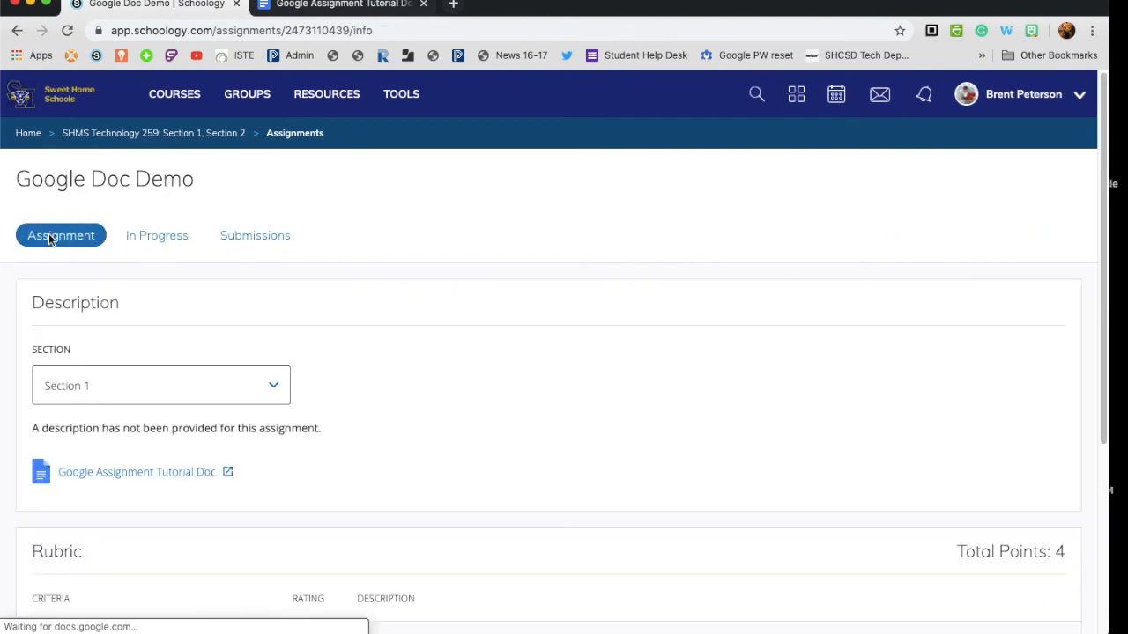